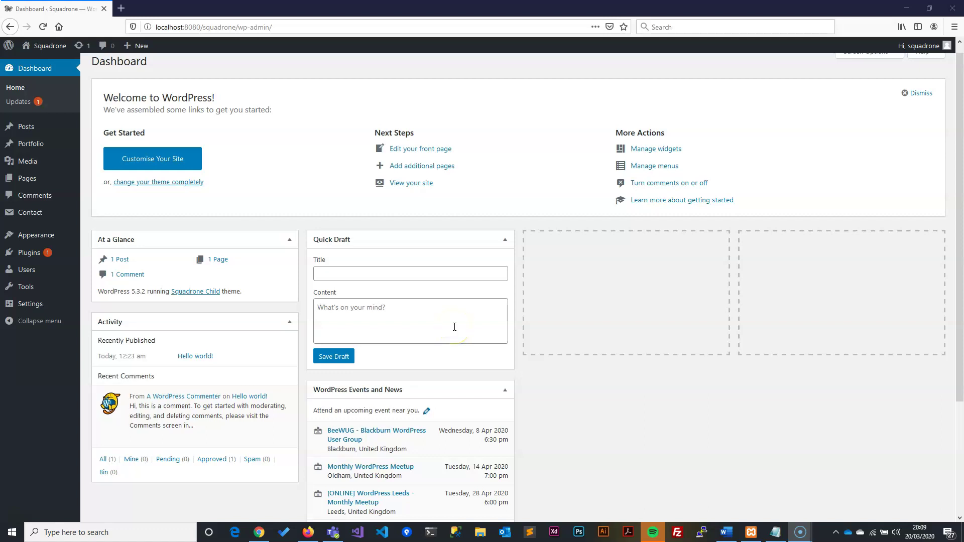
# Scroll the Dashboard up toward the Plugins admin menu.
pyautogui.scroll(1, 453, 326)
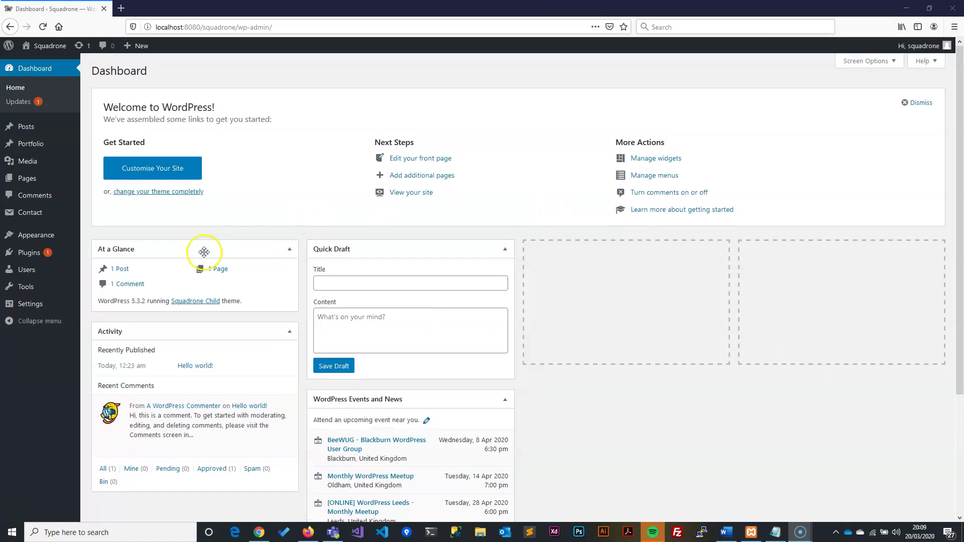
# Open Installed Plugins and delete Akismet Anti-Spam, confirming removal of its data.
pyautogui.moveTo(30, 253)
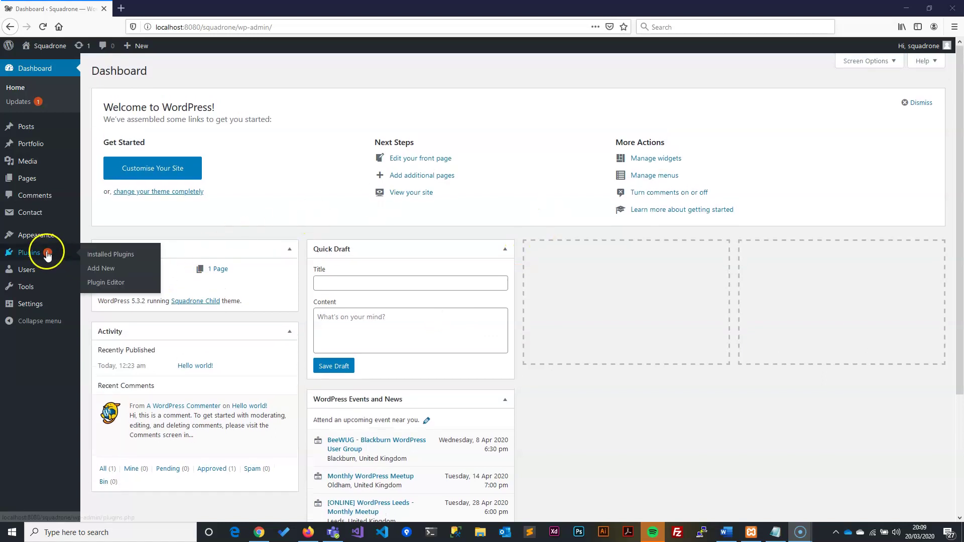
pyautogui.click(110, 255)
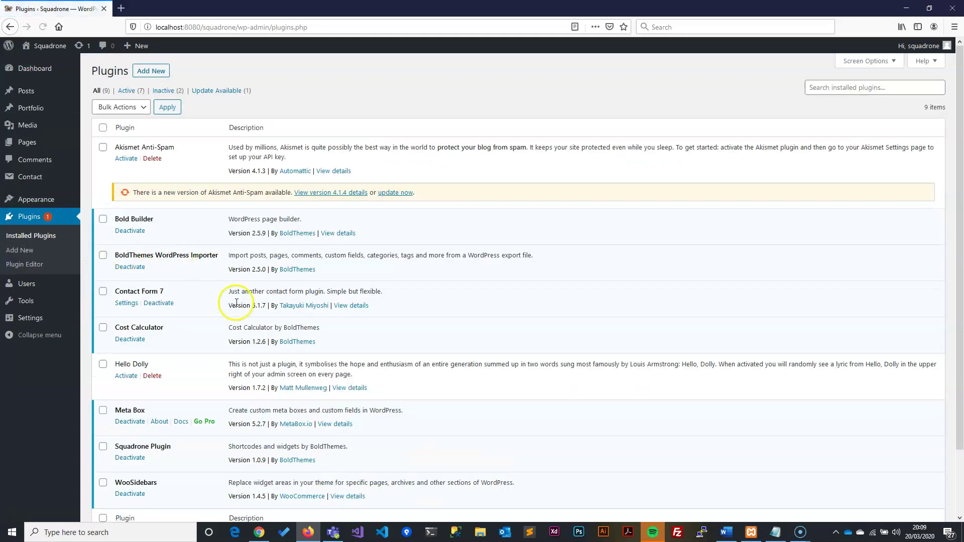
pyautogui.click(150, 158)
pyautogui.click(505, 231)
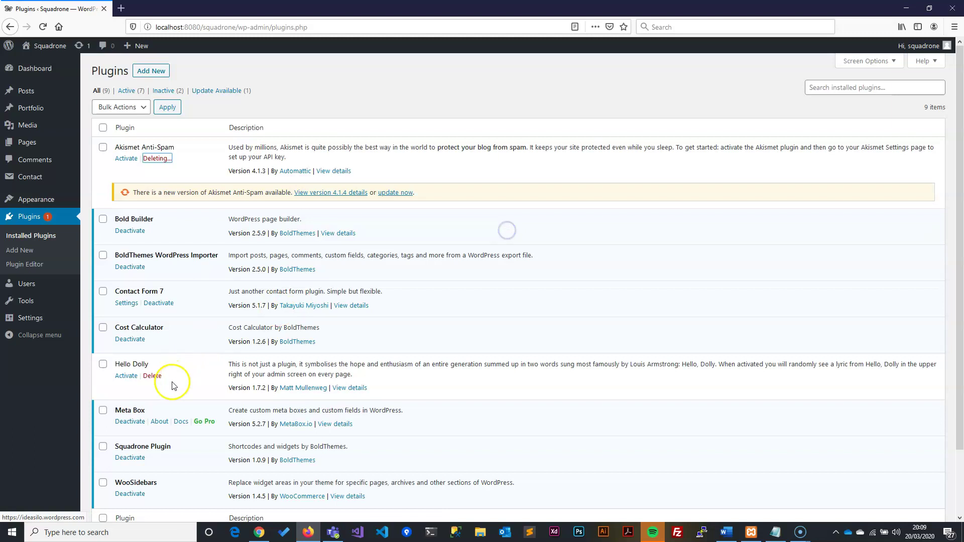
# Delete Hello Dolly, retry the Akismet Anti-Spam deletion, and reload the plugin list.
pyautogui.click(157, 371)
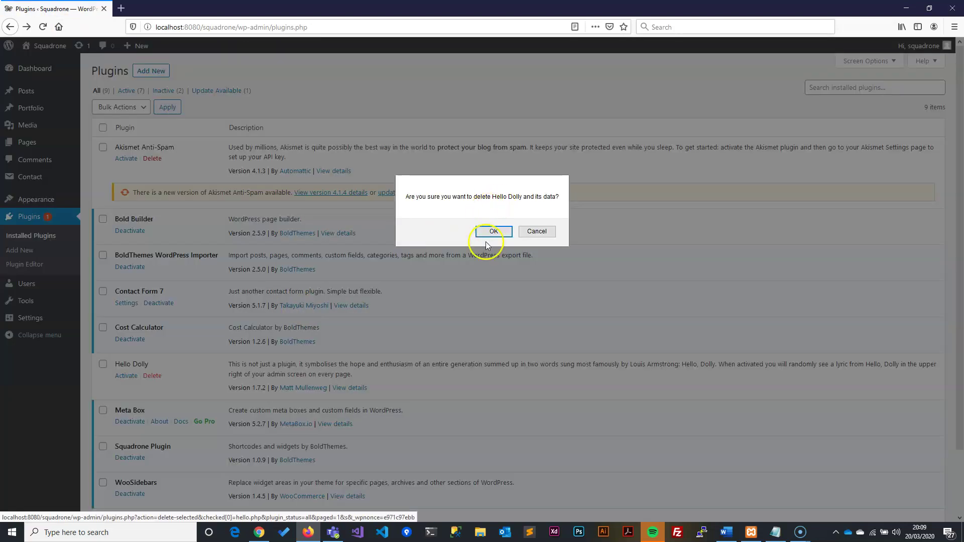
pyautogui.click(505, 242)
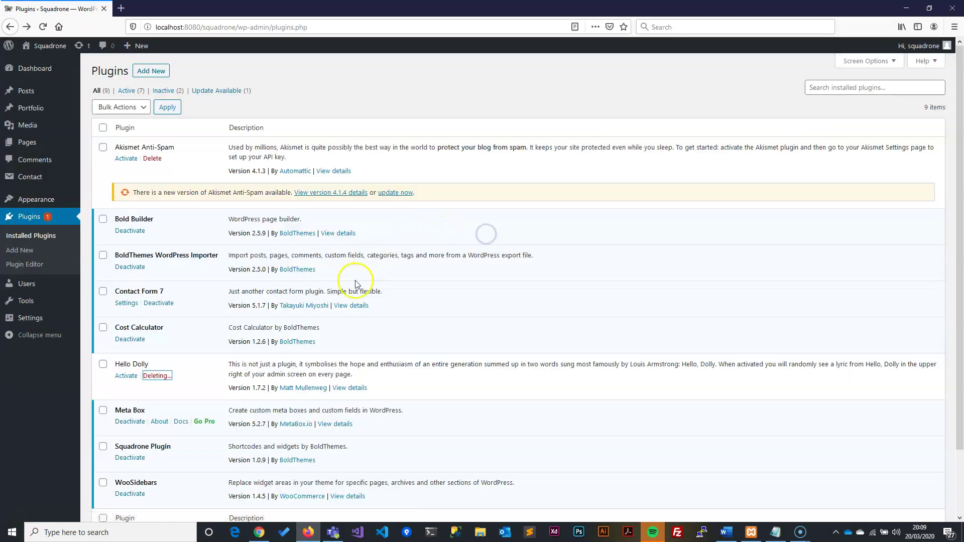
pyautogui.click(151, 158)
pyautogui.click(43, 27)
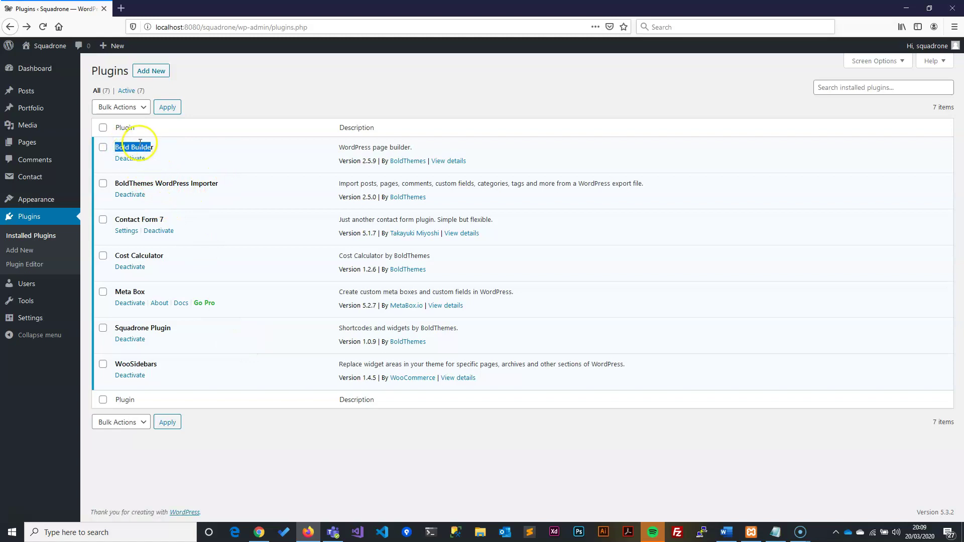
# Clear the stray text selection on the Bold Builder plugin name.
pyautogui.click(157, 150)
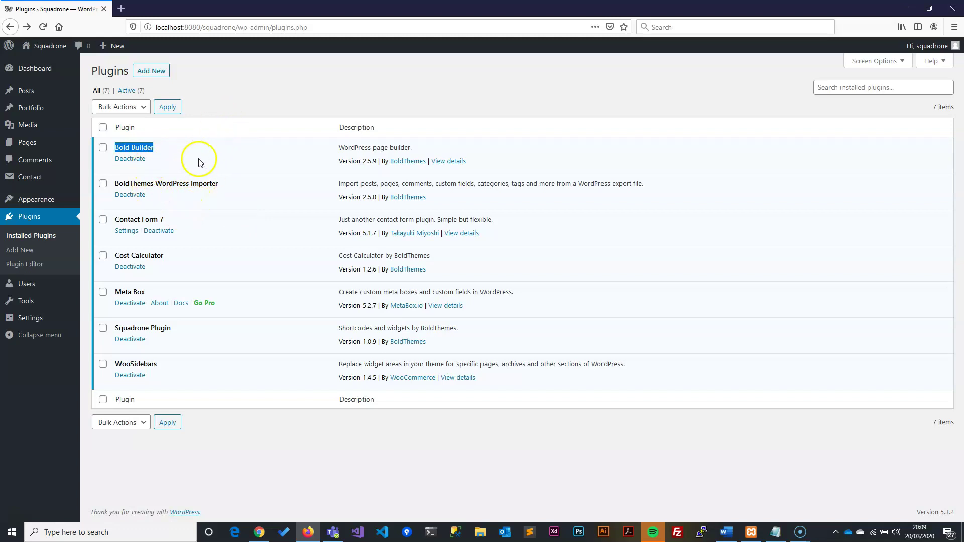
pyautogui.click(154, 147)
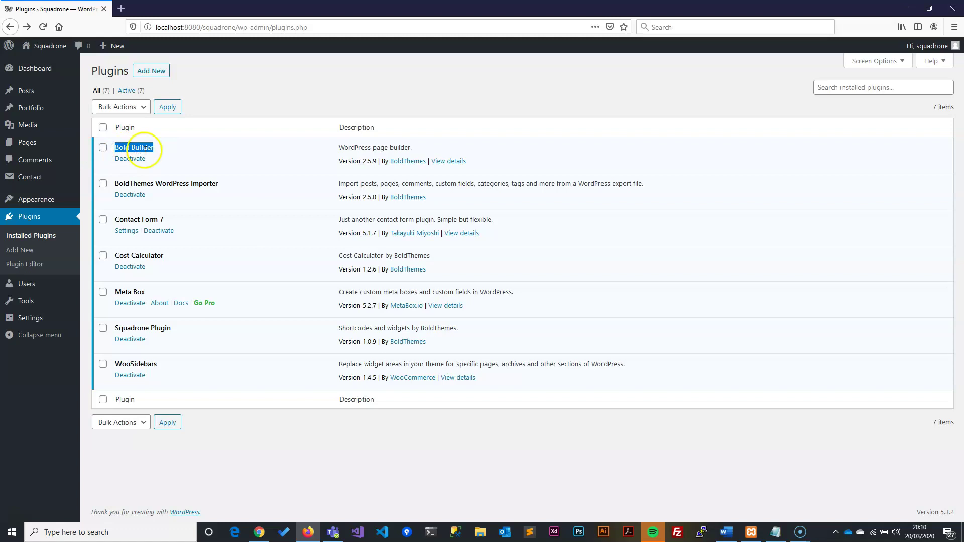
pyautogui.click(201, 109)
pyautogui.click(200, 99)
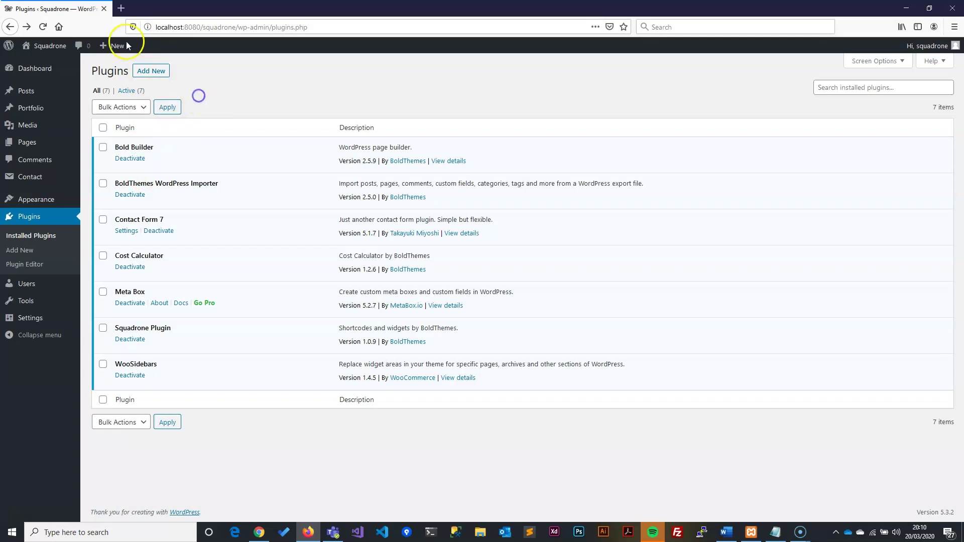
# Search 'wpbakery' in a new tab and open the WPBakery Page Builder website.
pyautogui.click(123, 8)
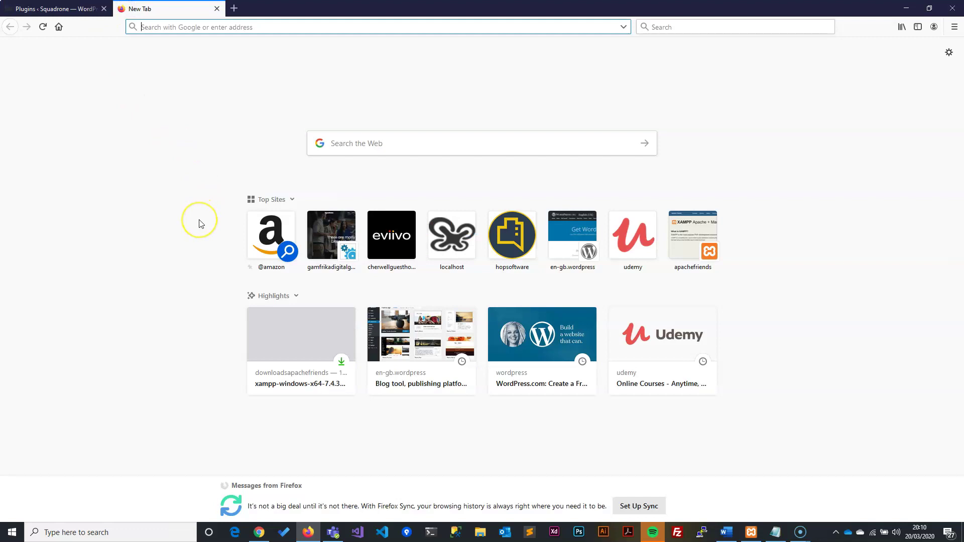
pyautogui.write('wp')
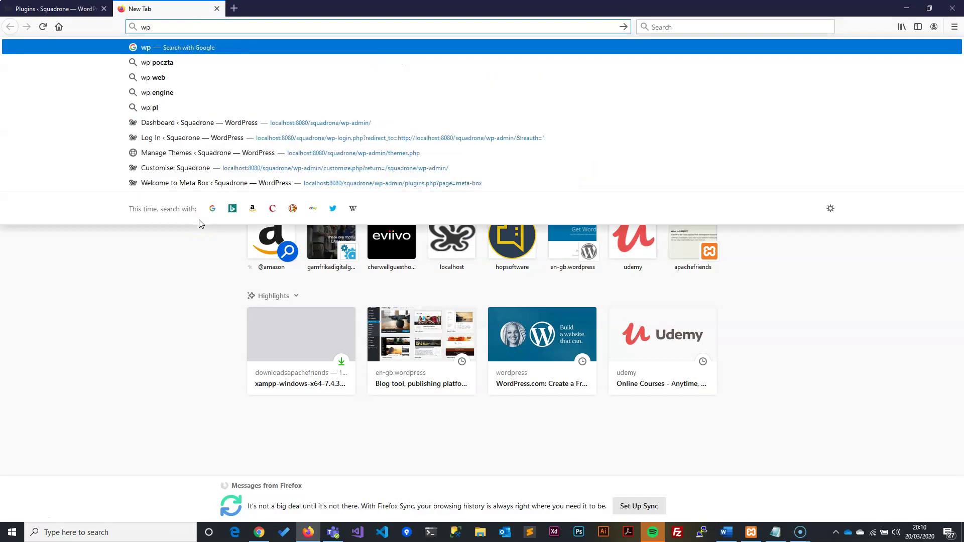
pyautogui.write('bakery')
pyautogui.press('Return')
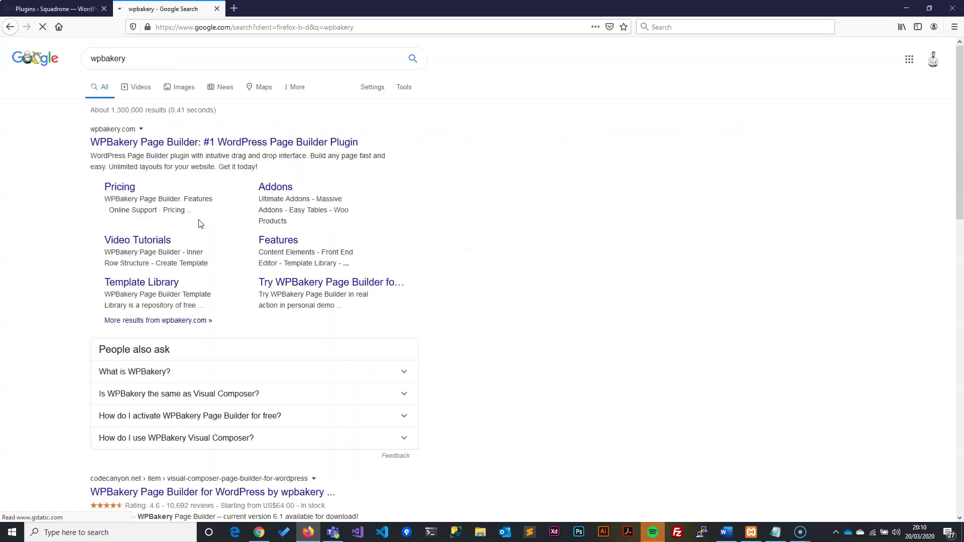
pyautogui.click(202, 140)
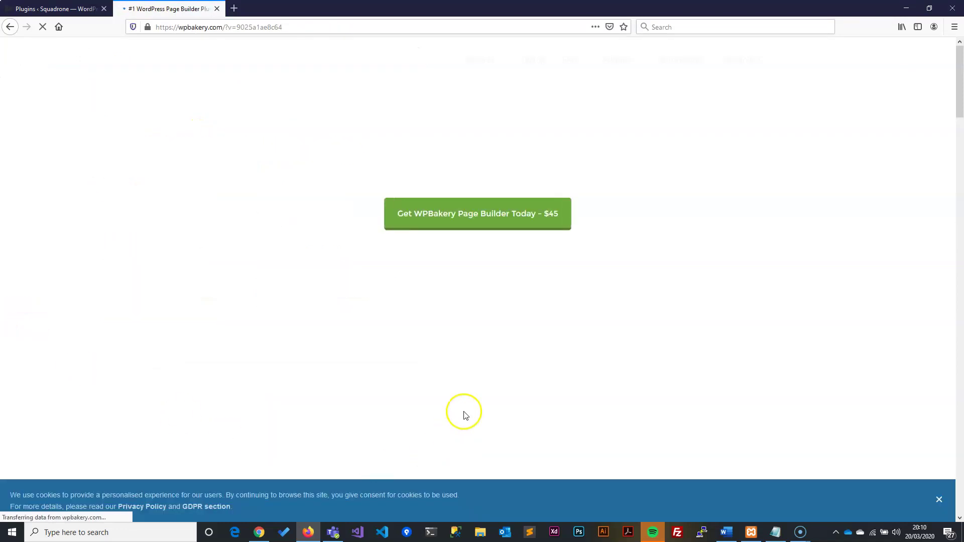
# Browse the WPBakery homepage by scrolling down and back up.
pyautogui.scroll(-4, 191, 358)
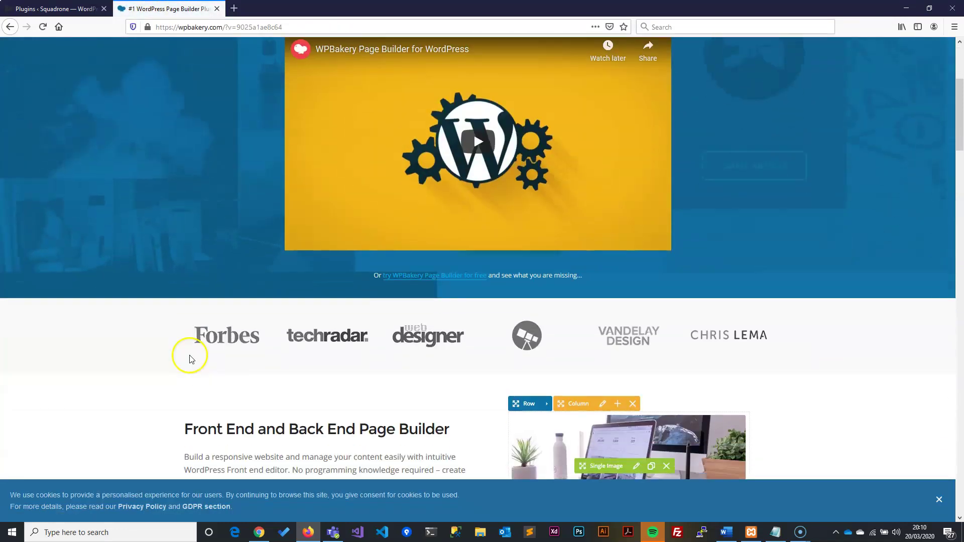
pyautogui.scroll(-15, 190, 358)
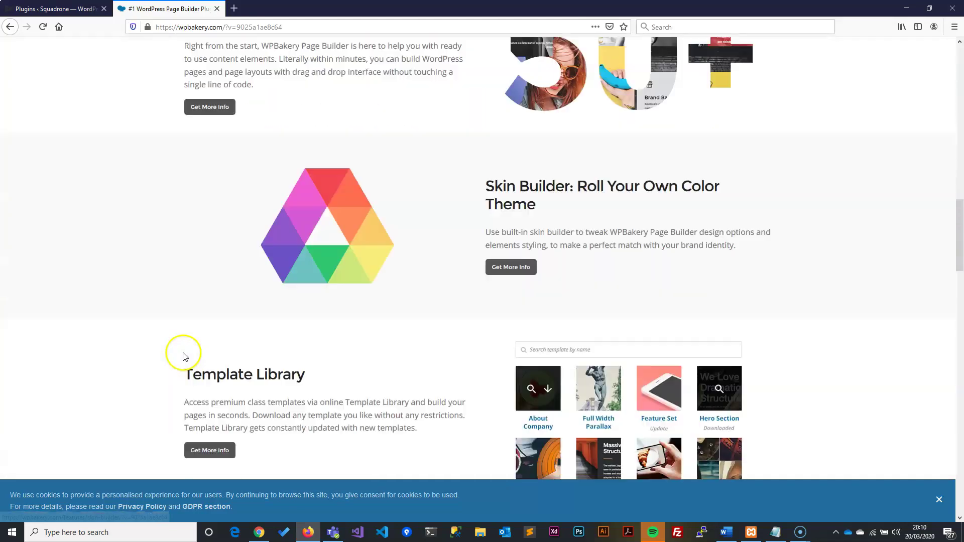
pyautogui.scroll(-8, 183, 352)
pyautogui.scroll(20, 181, 344)
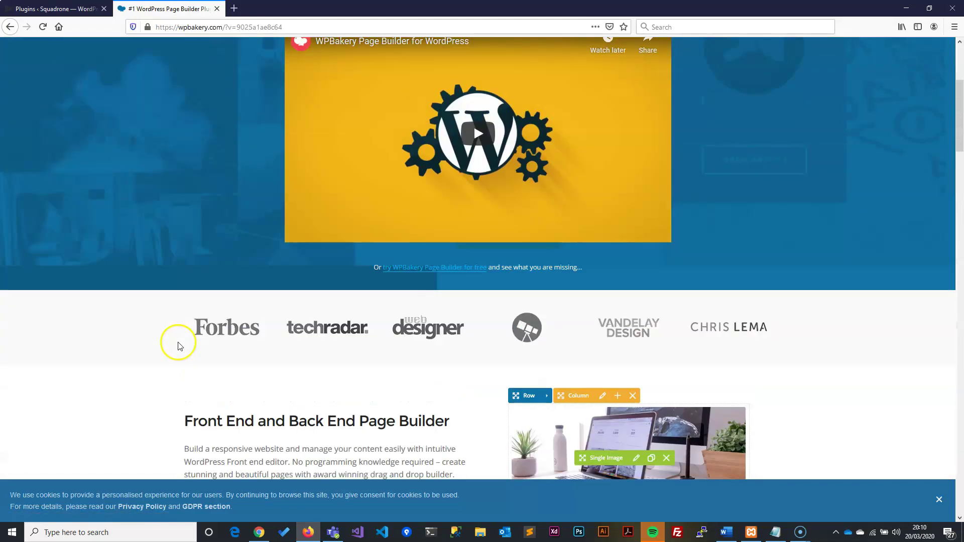
pyautogui.scroll(5, 953, 301)
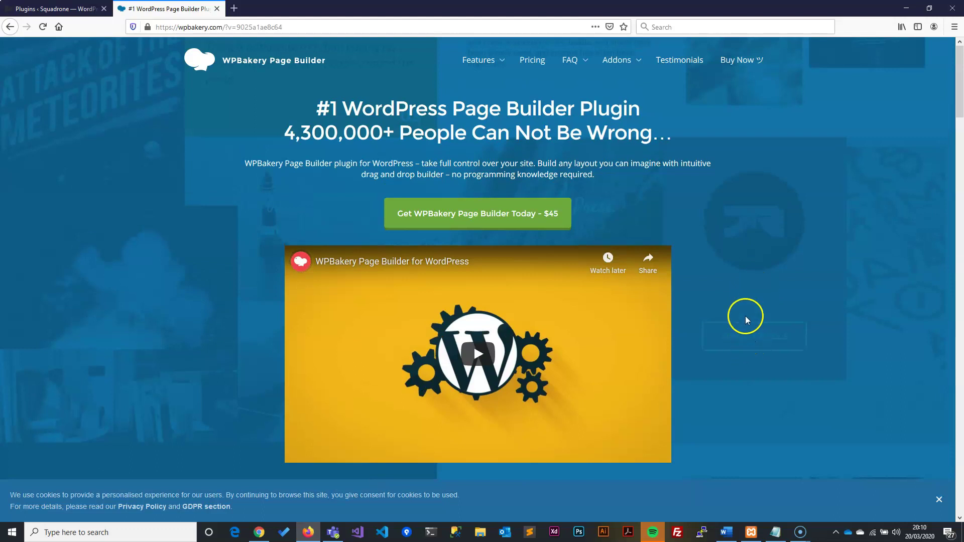
# Return to the WordPress plugins tab, pick out Bold Builder, and open another blank tab.
pyautogui.moveTo(620, 55)
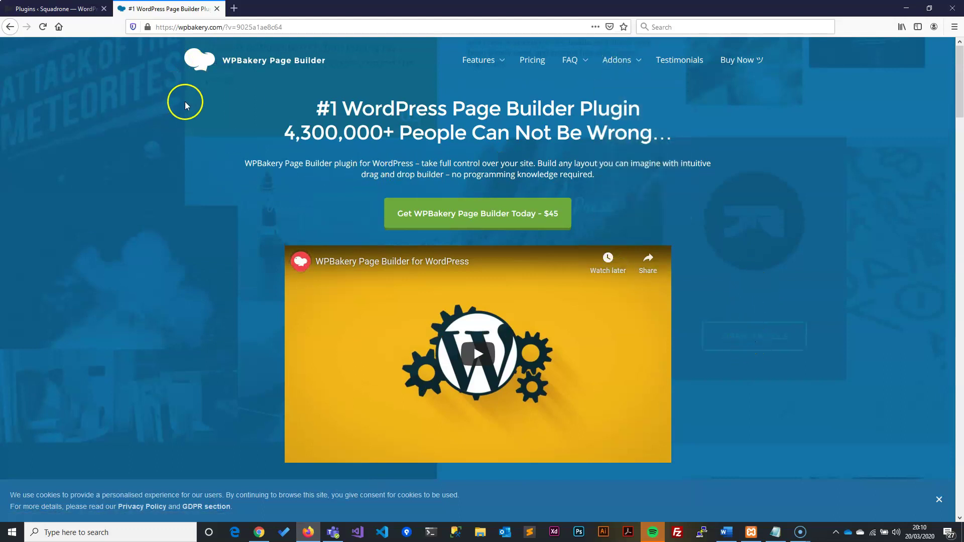
pyautogui.click(70, 9)
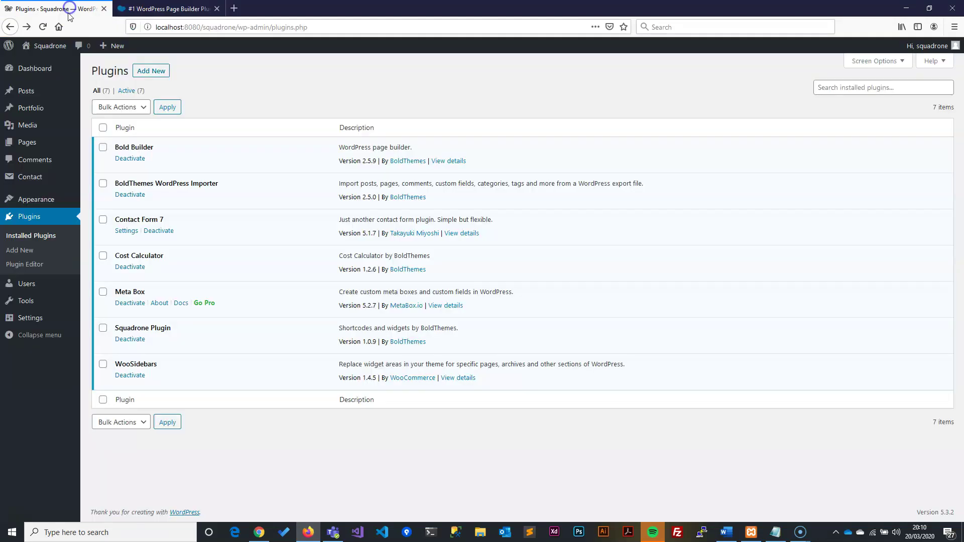
pyautogui.click(208, 7)
pyautogui.click(32, 10)
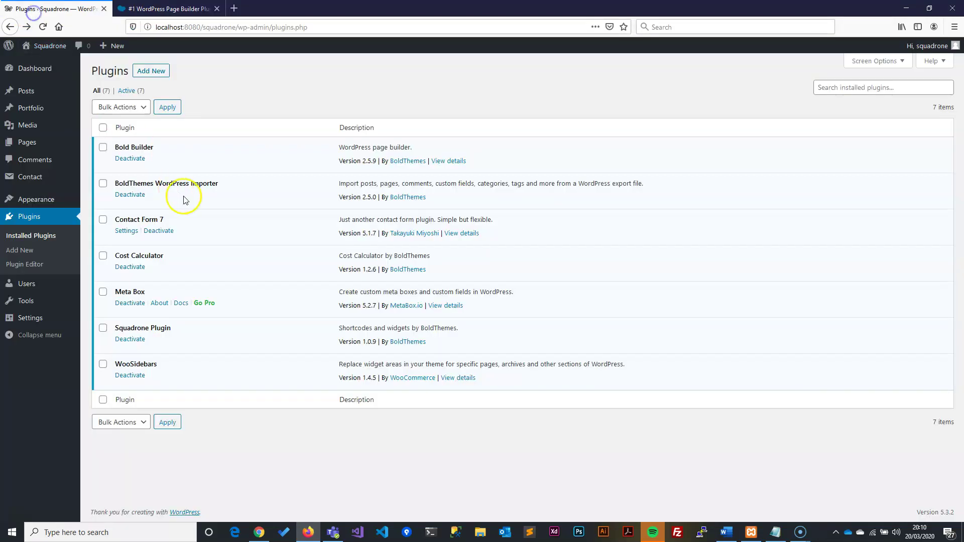
pyautogui.click(158, 148)
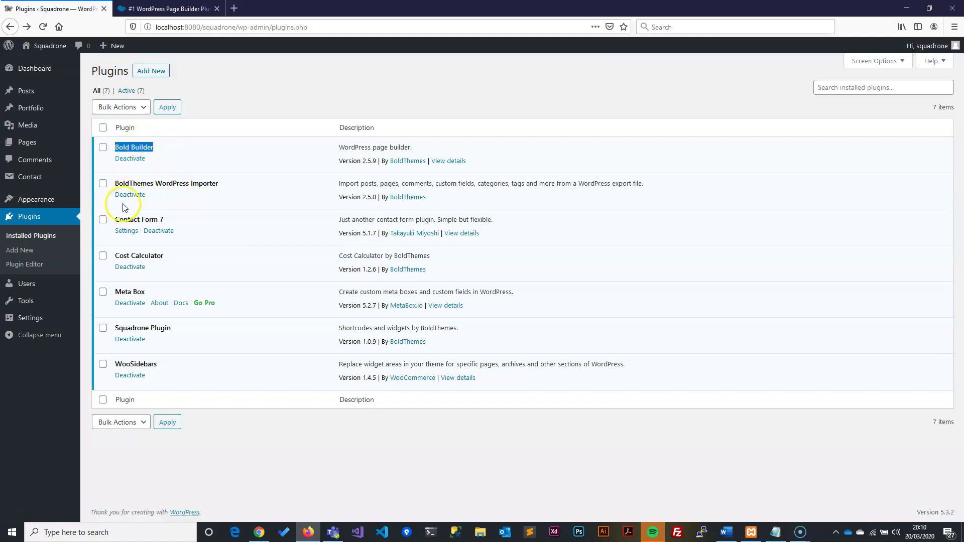
pyautogui.click(234, 8)
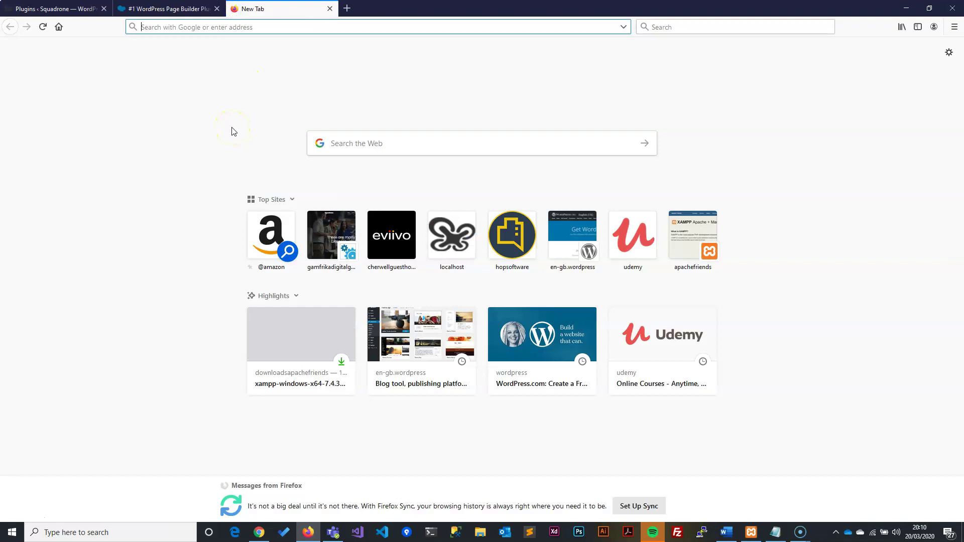
# Search 'elementor', open elementor.com, and scroll down its homepage.
pyautogui.write('elementor')
pyautogui.press('Return')
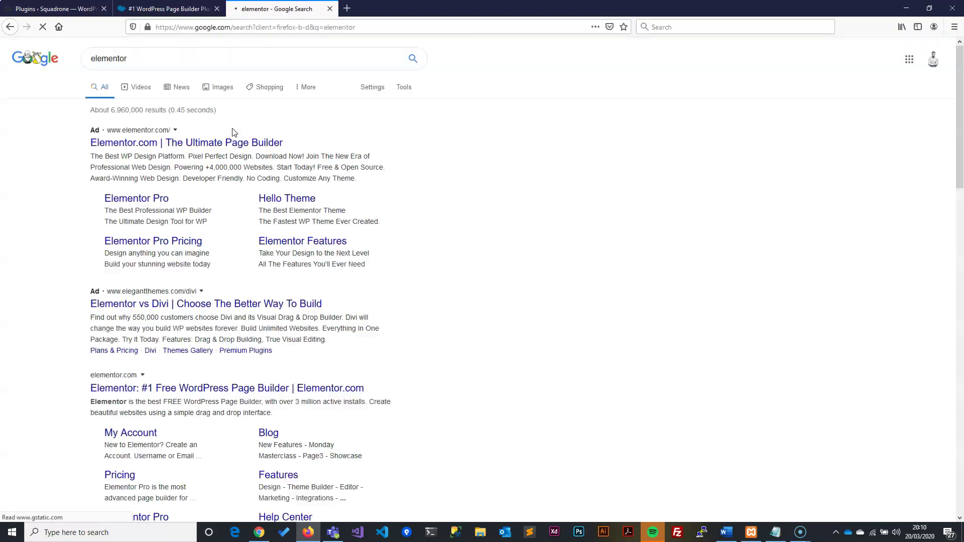
pyautogui.click(184, 392)
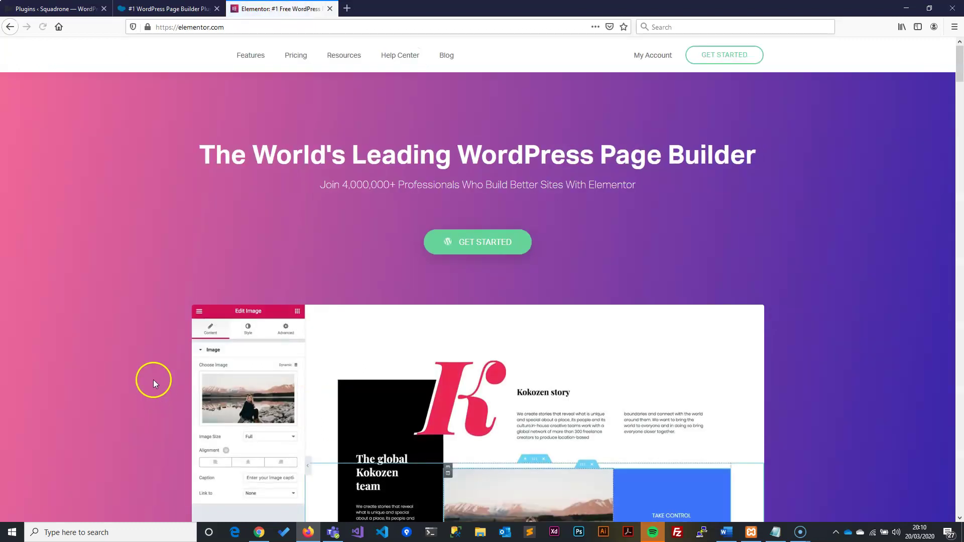
pyautogui.scroll(-1, 155, 343)
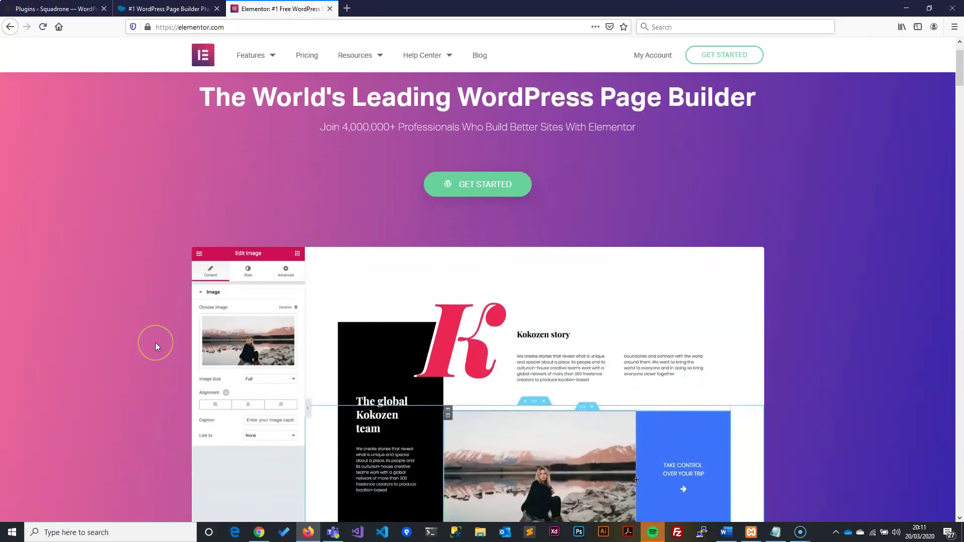
pyautogui.scroll(-2, 155, 343)
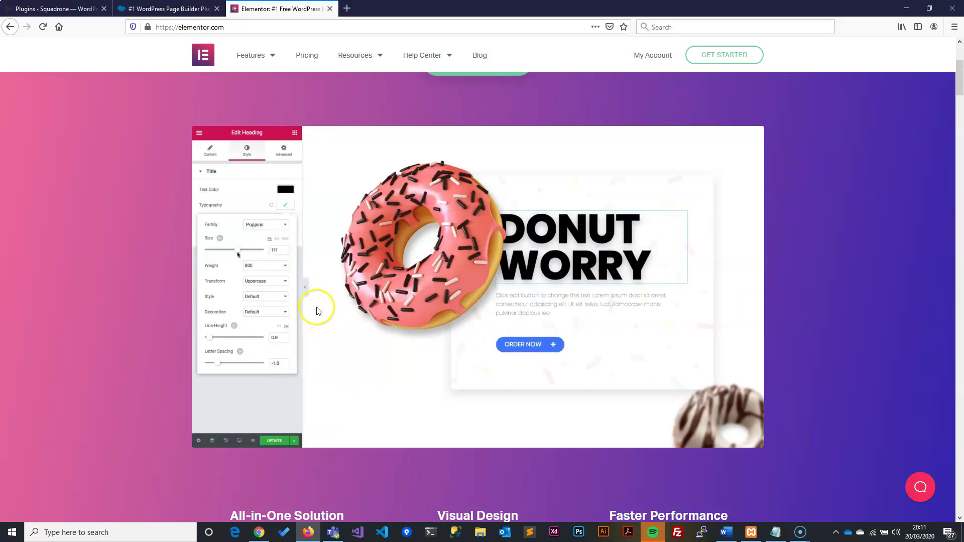
# Close the two leftover page builder tabs and clear the Bold Builder name selection.
pyautogui.middleClick(279, 9)
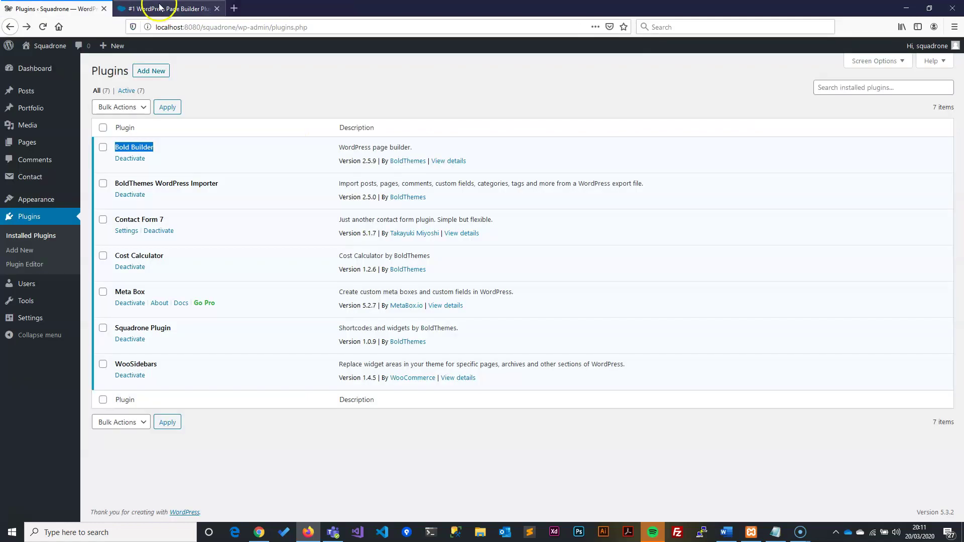
pyautogui.middleClick(160, 6)
pyautogui.click(190, 146)
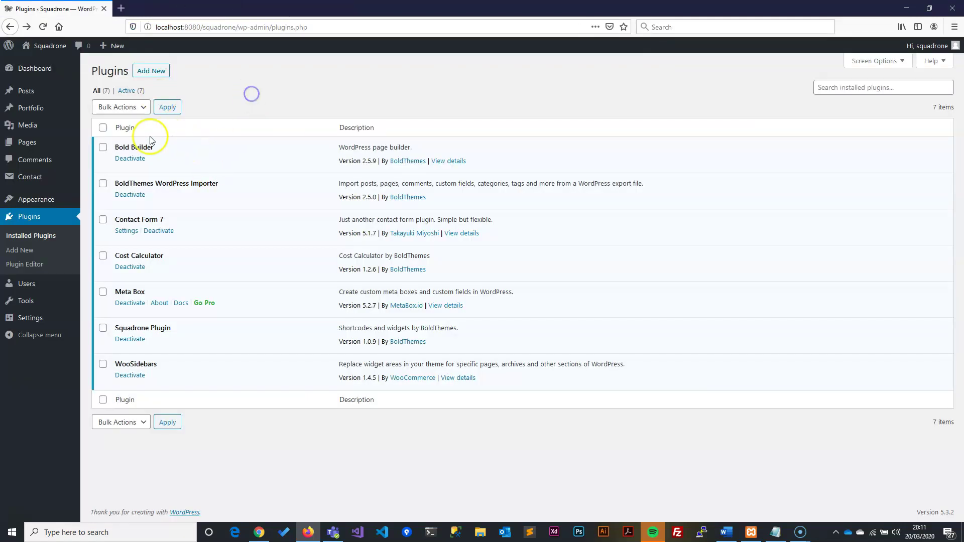
pyautogui.moveTo(154, 146); pyautogui.dragTo(143, 147)
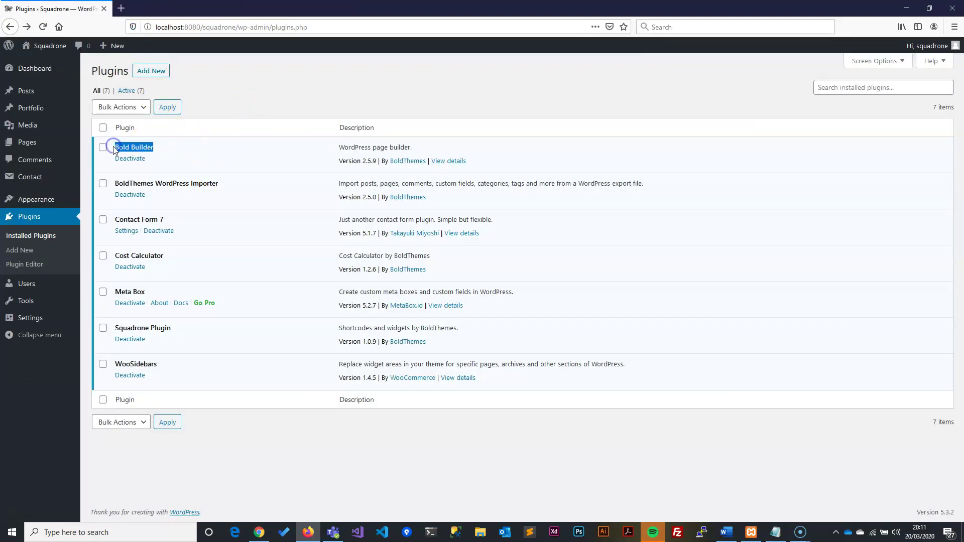
pyautogui.click(243, 82)
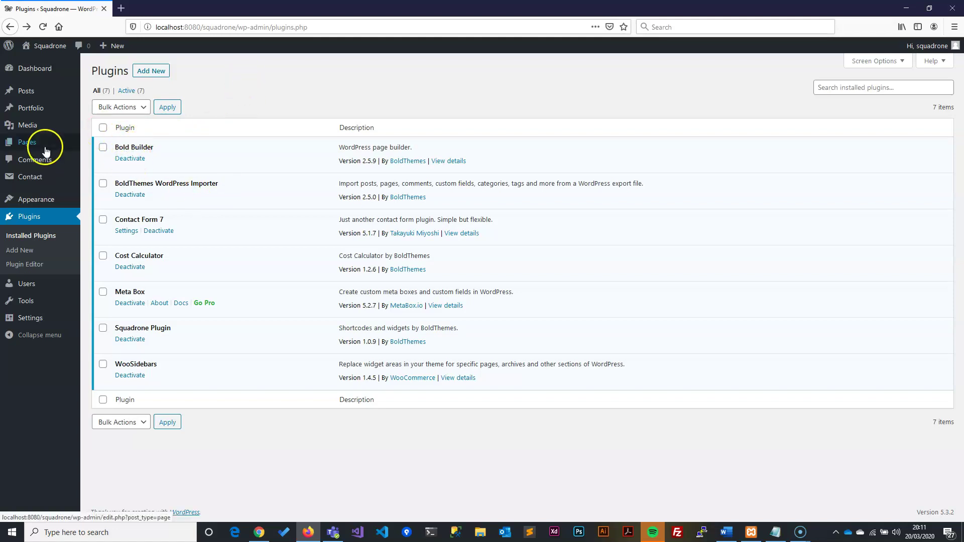
# Move the Sample Page from All Pages to the Bin.
pyautogui.moveTo(40, 142)
pyautogui.click(103, 145)
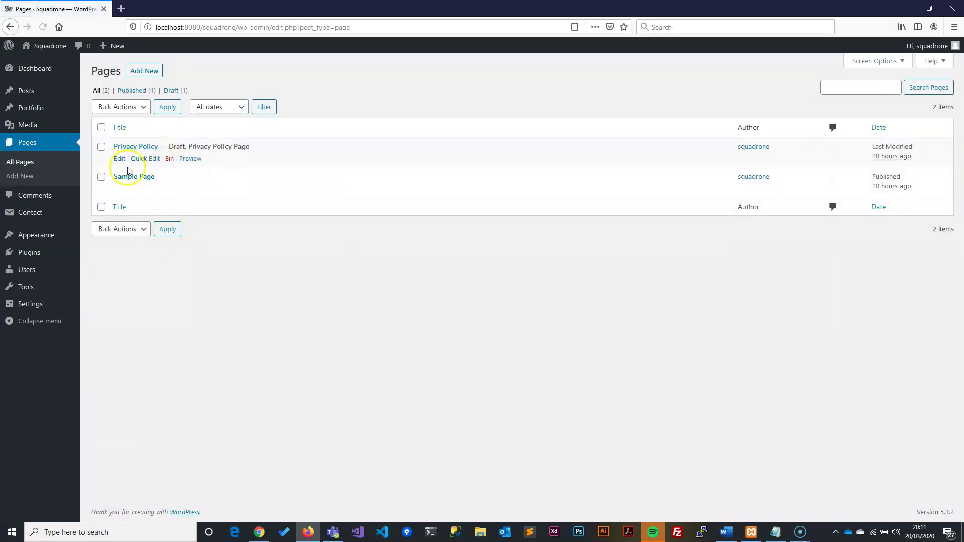
pyautogui.click(101, 177)
pyautogui.click(169, 189)
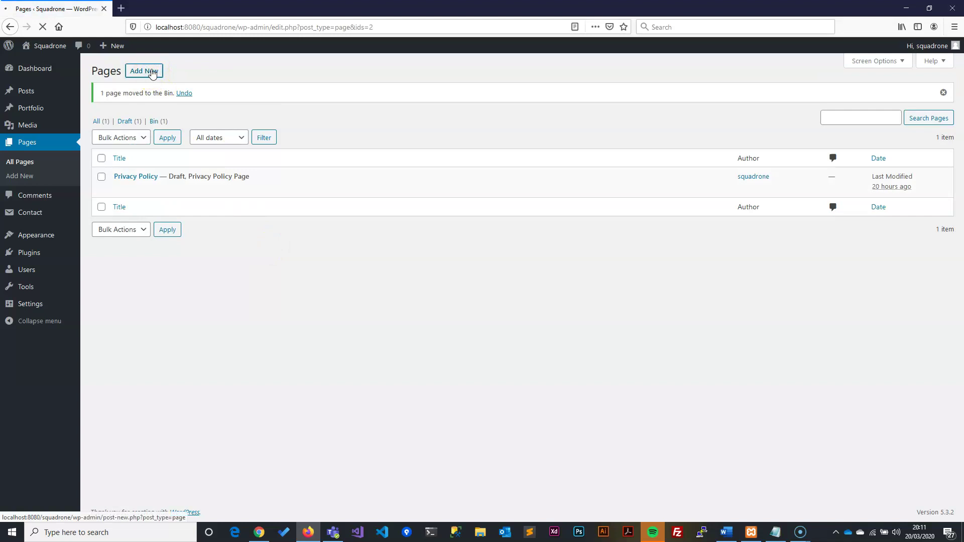
# Add a new page titled Home and publish it.
pyautogui.click(153, 73)
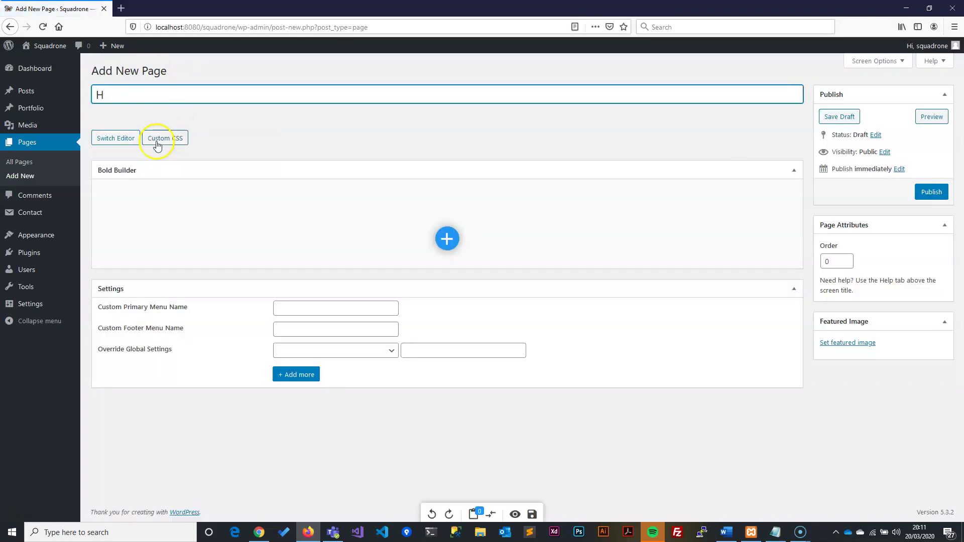
pyautogui.click(933, 192)
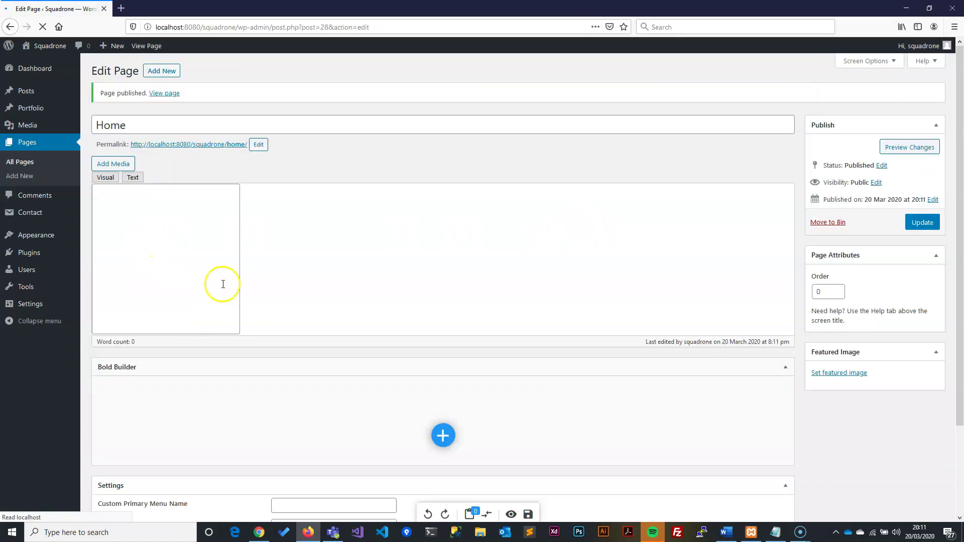
pyautogui.scroll(-1, 324, 226)
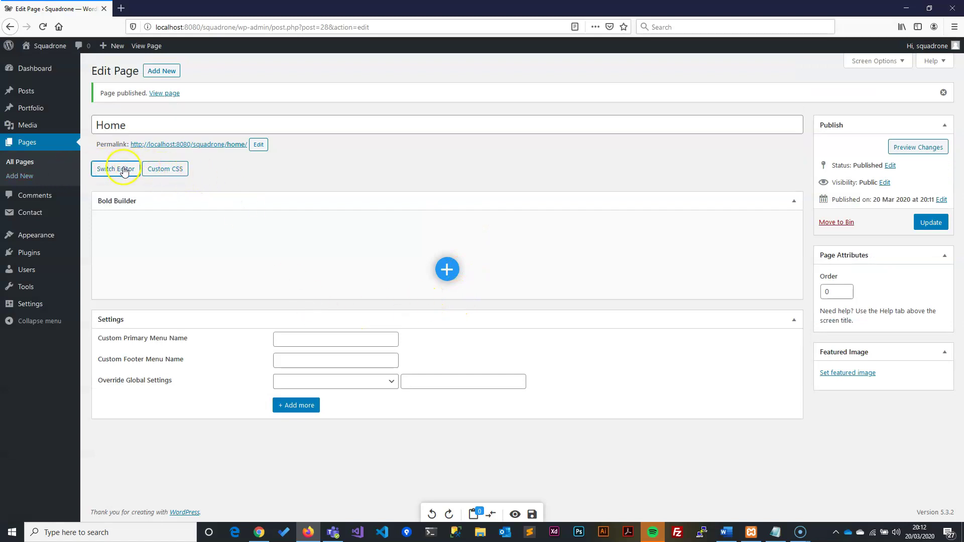
# Switch the page to the classic editor and back to Bold Builder, confirming the change.
pyautogui.click(124, 171)
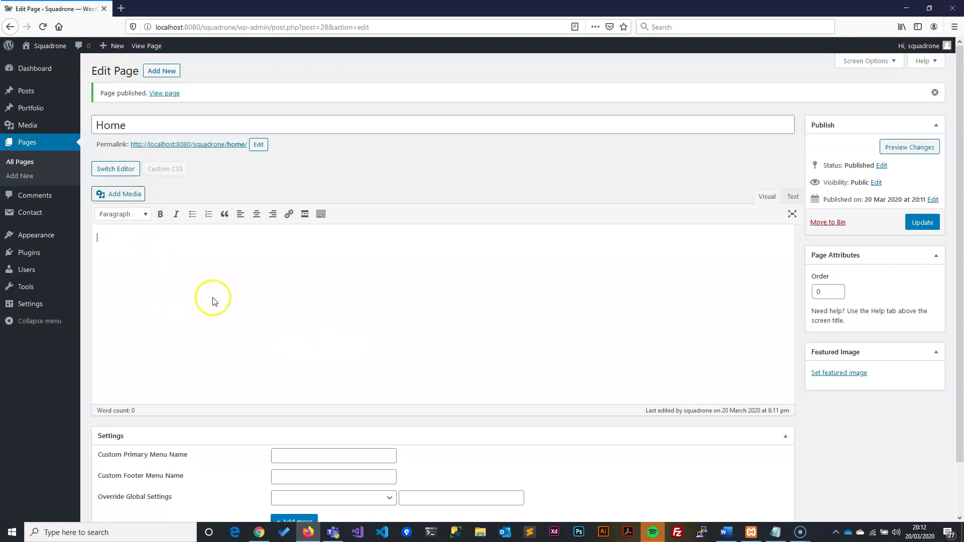
pyautogui.click(118, 173)
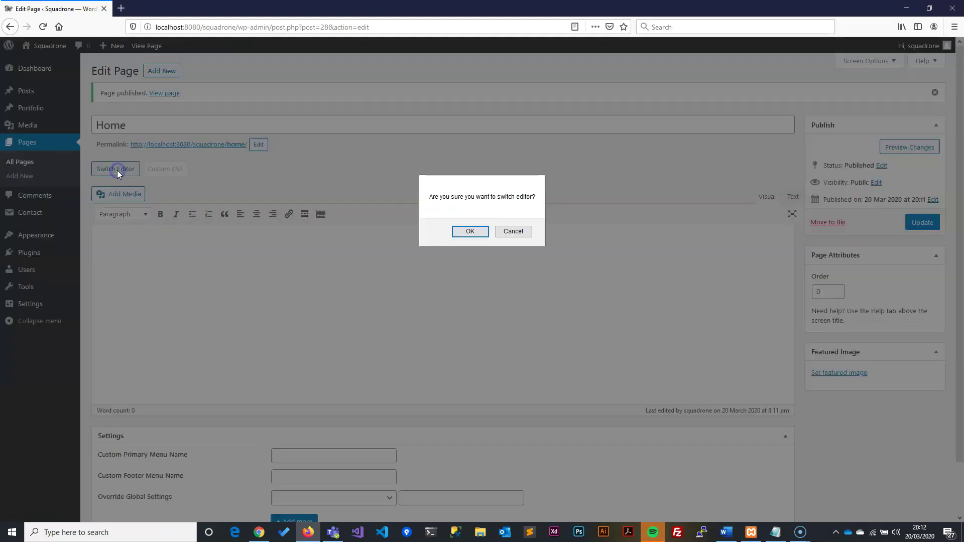
pyautogui.click(474, 232)
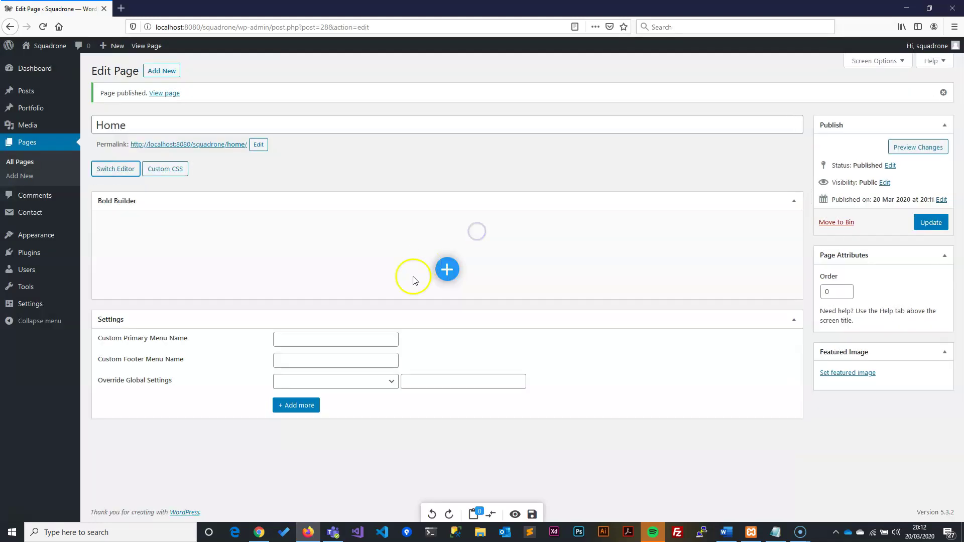
# Add a Bold Builder section with a row and column, then open its Edit Section settings.
pyautogui.click(446, 272)
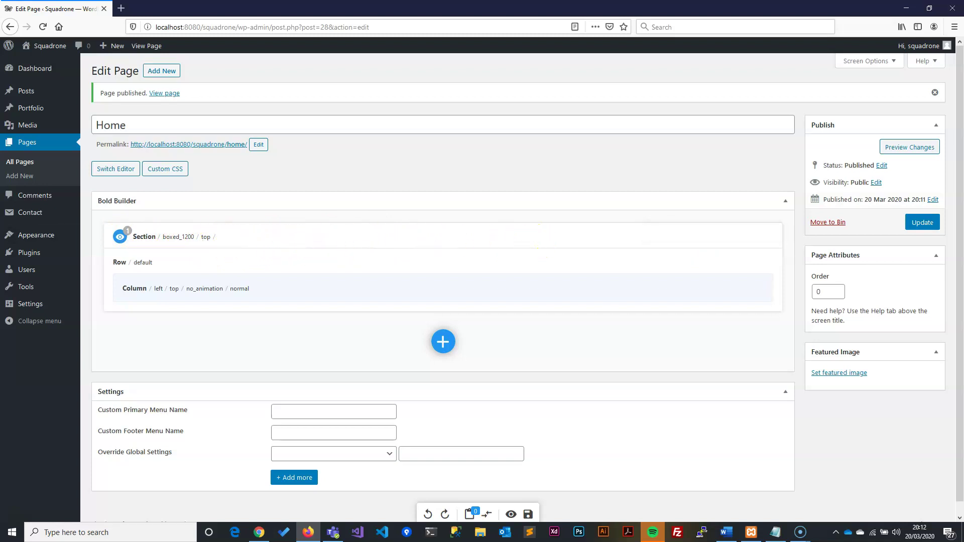
pyautogui.hotkey('alt', 'Tab')
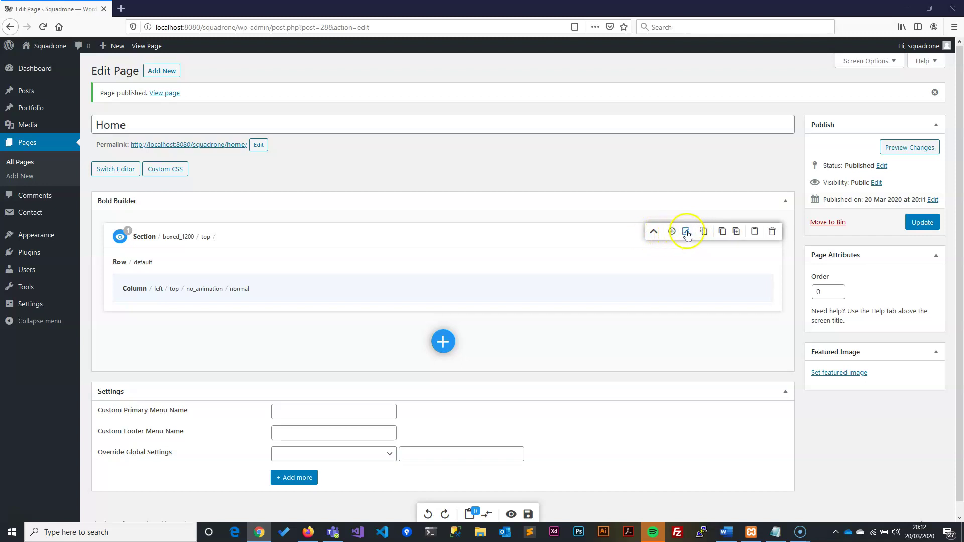
pyautogui.click(686, 232)
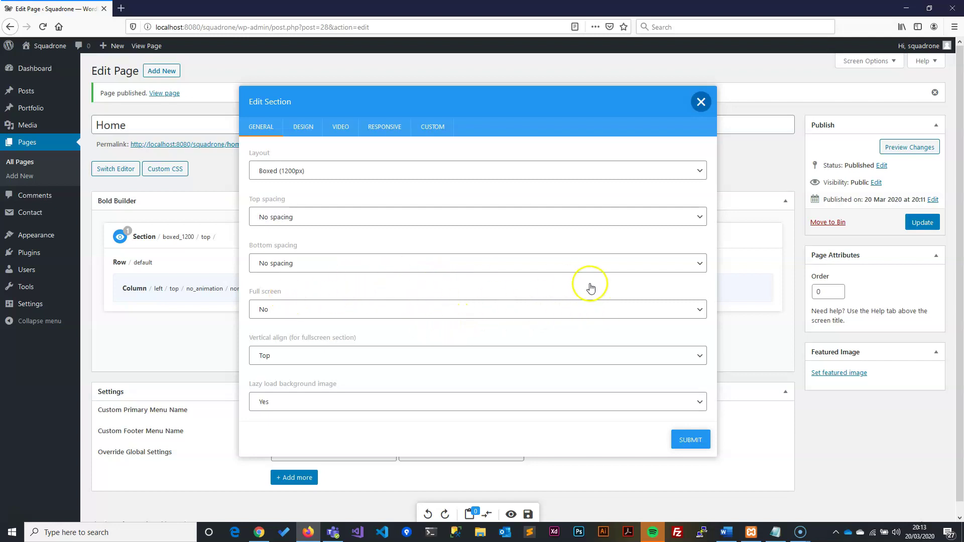
# Set top and bottom spacing to Large and make the section full screen.
pyautogui.click(292, 217)
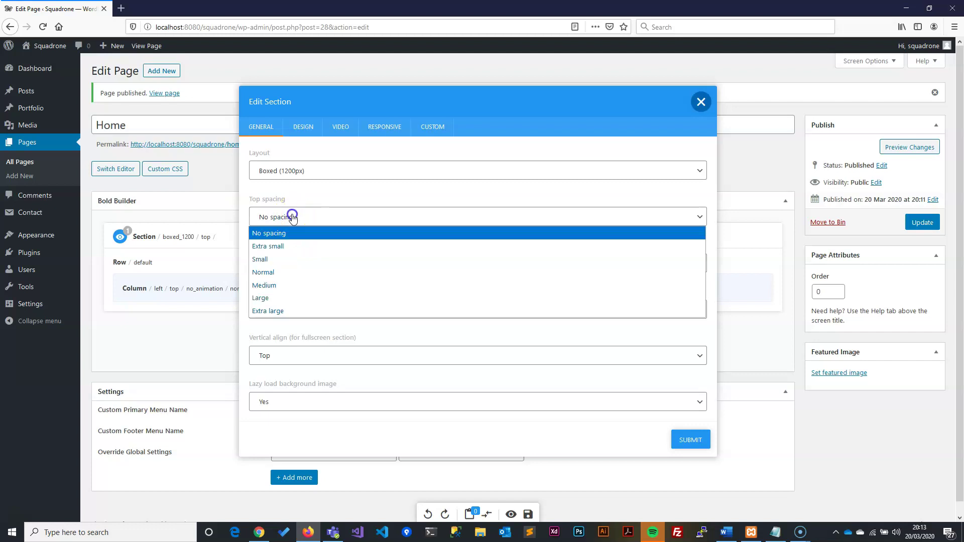
pyautogui.click(265, 298)
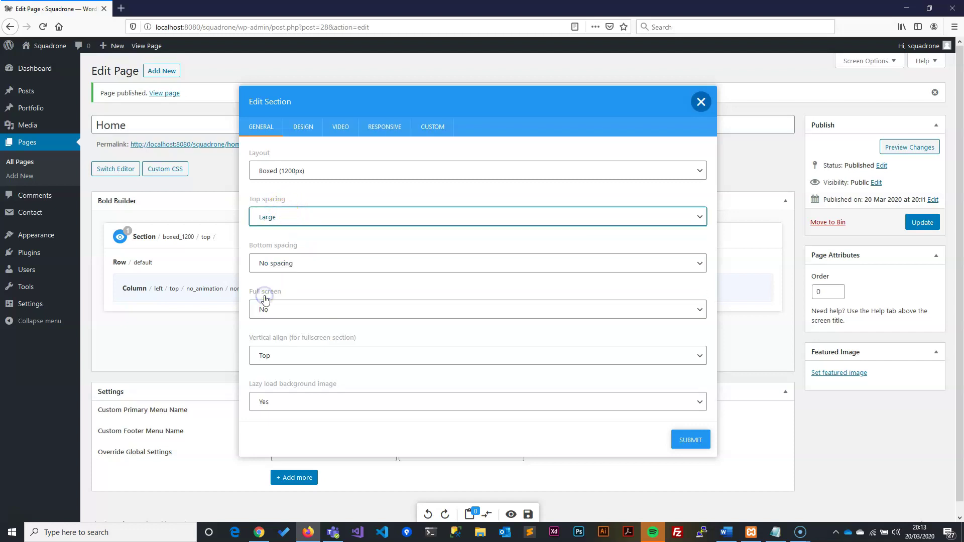
pyautogui.click(285, 264)
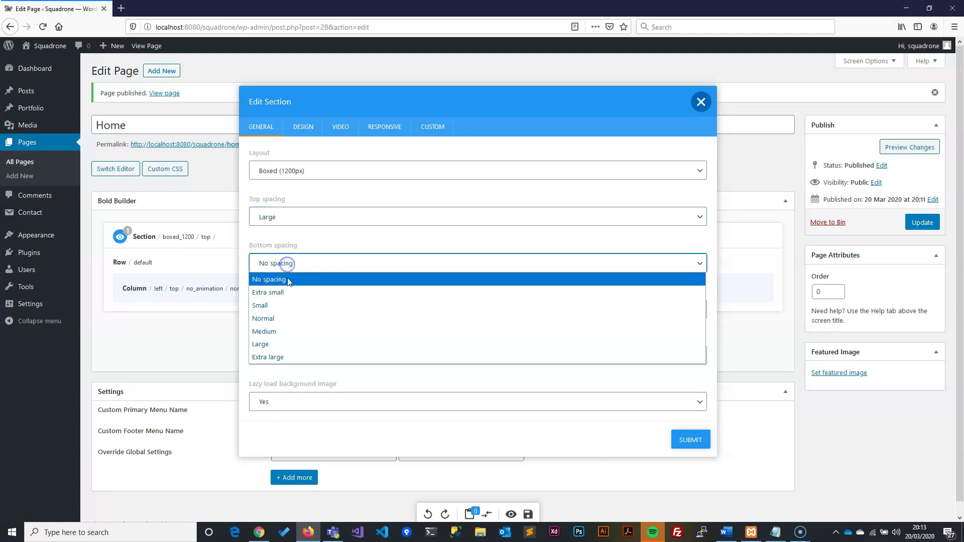
pyautogui.click(295, 344)
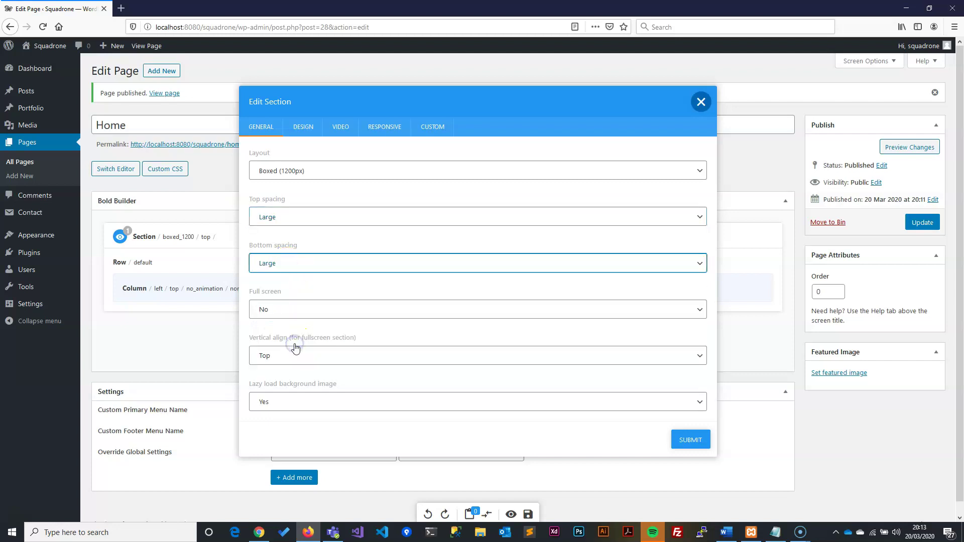
pyautogui.click(290, 305)
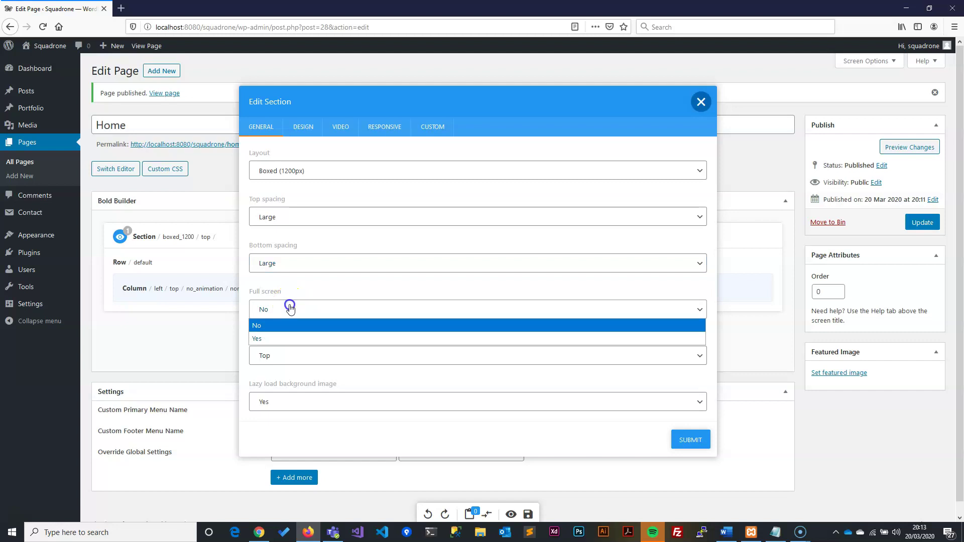
pyautogui.click(287, 339)
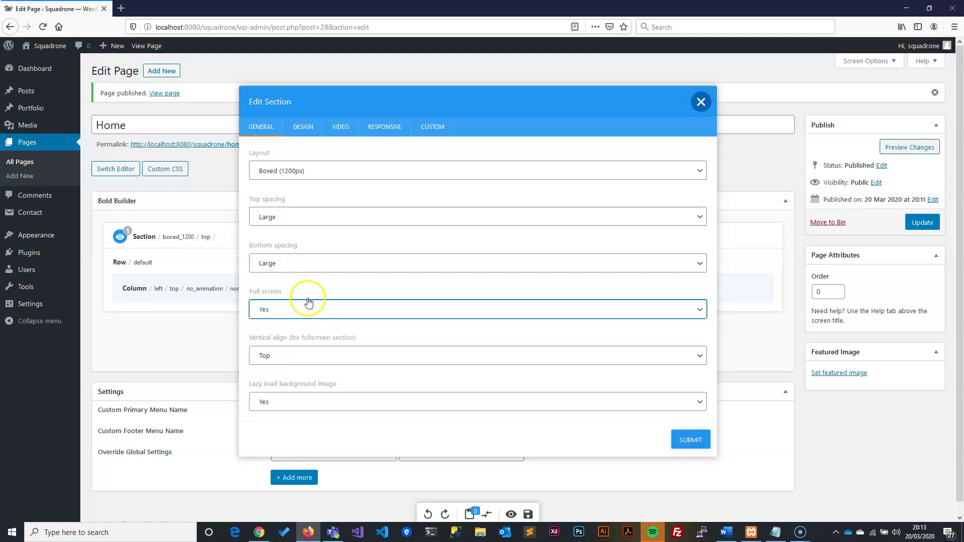
# Align the section content to the bottom and set background lazy load to No.
pyautogui.click(295, 363)
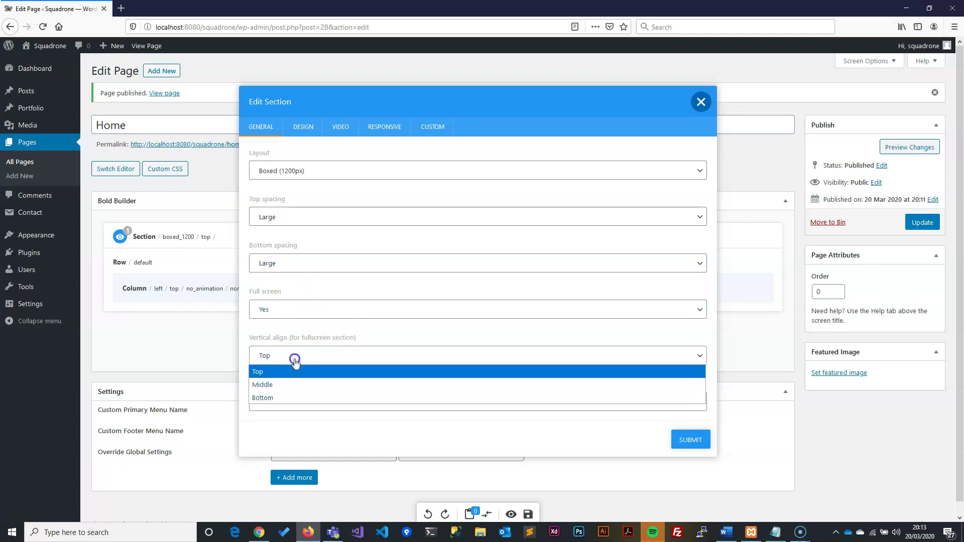
pyautogui.click(291, 397)
pyautogui.click(313, 379)
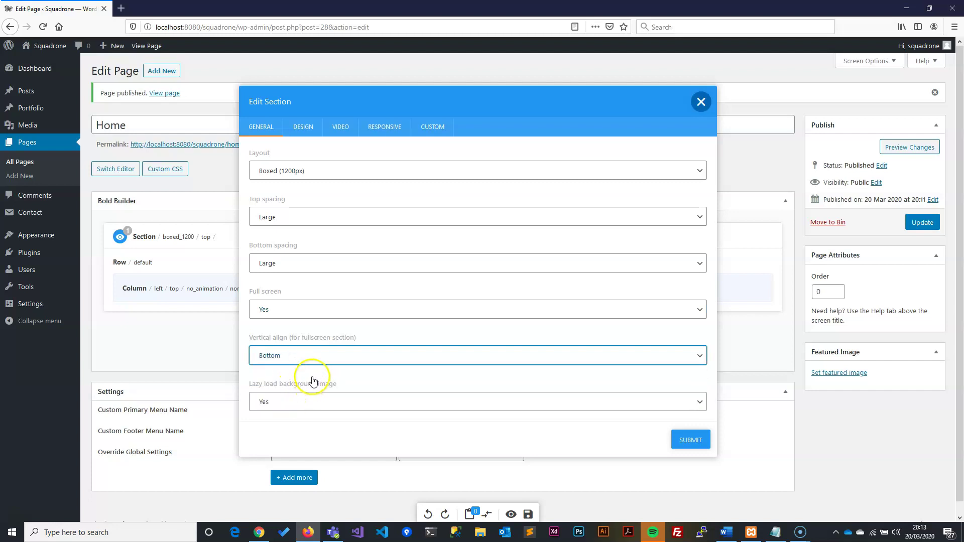
pyautogui.scroll(-1, 314, 375)
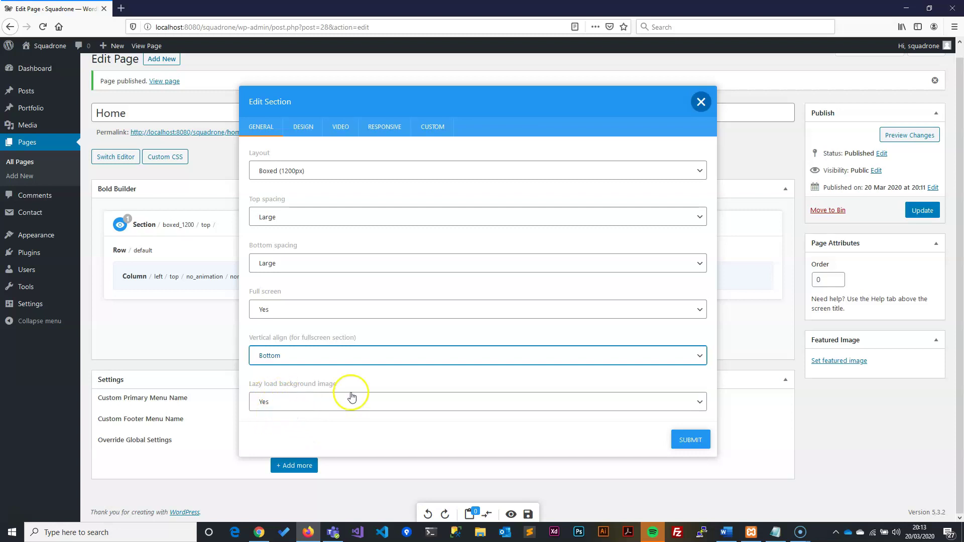
pyautogui.click(299, 403)
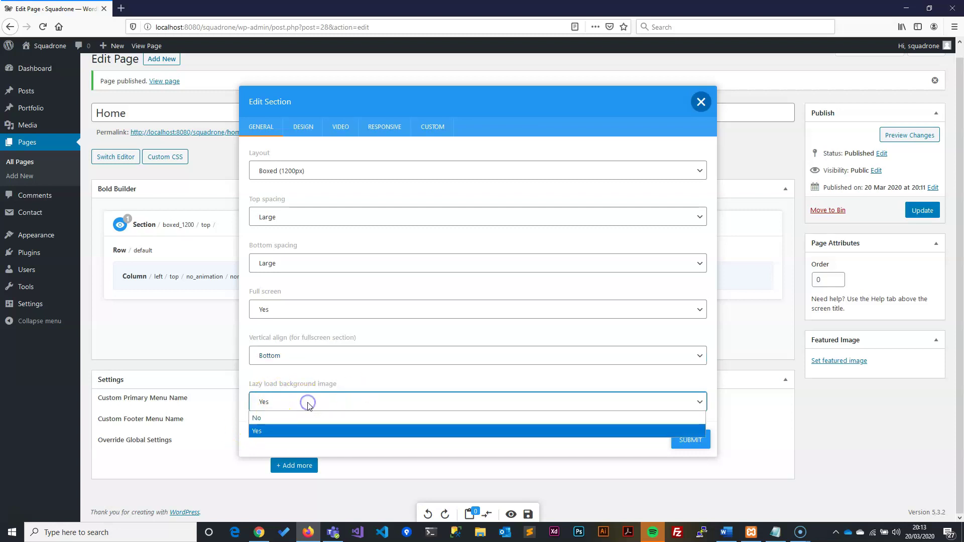
pyautogui.click(296, 419)
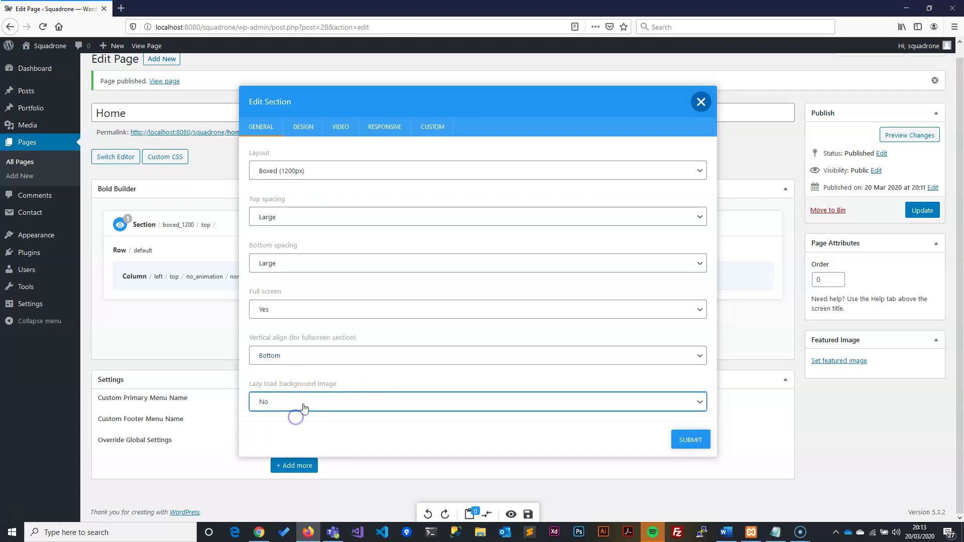
pyautogui.hotkey('alt', 'Tab')
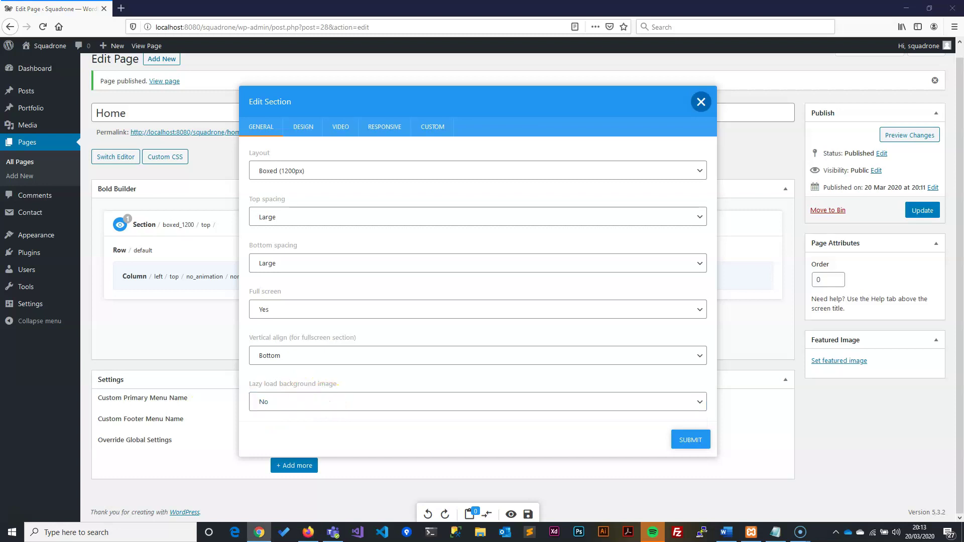
# In the section's Design settings, choose the 'Light font, dark background' colour scheme.
pyautogui.click(303, 128)
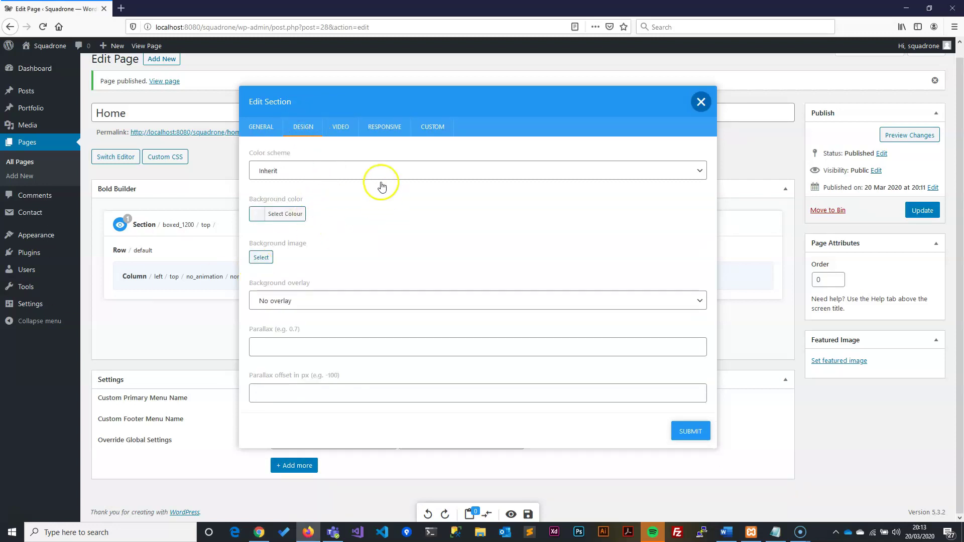
pyautogui.click(306, 172)
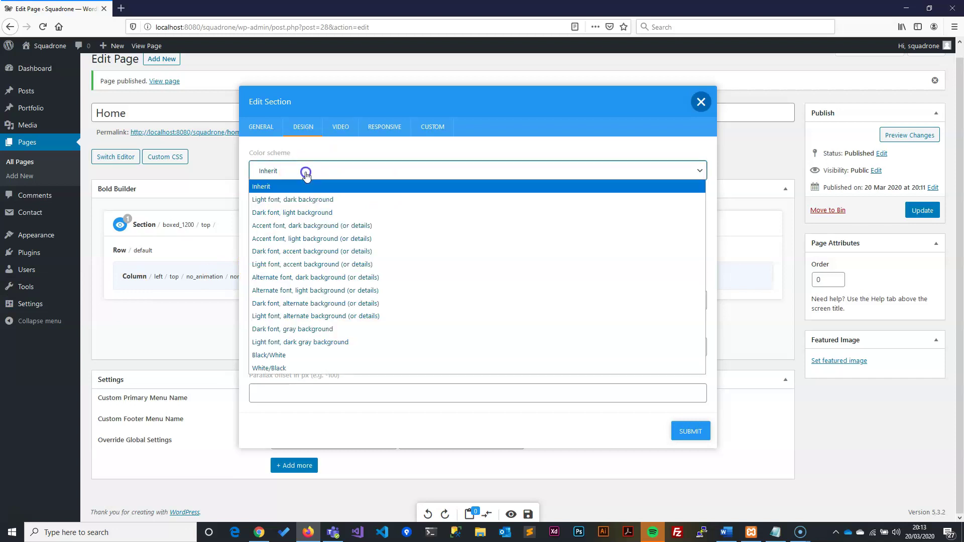
pyautogui.click(302, 200)
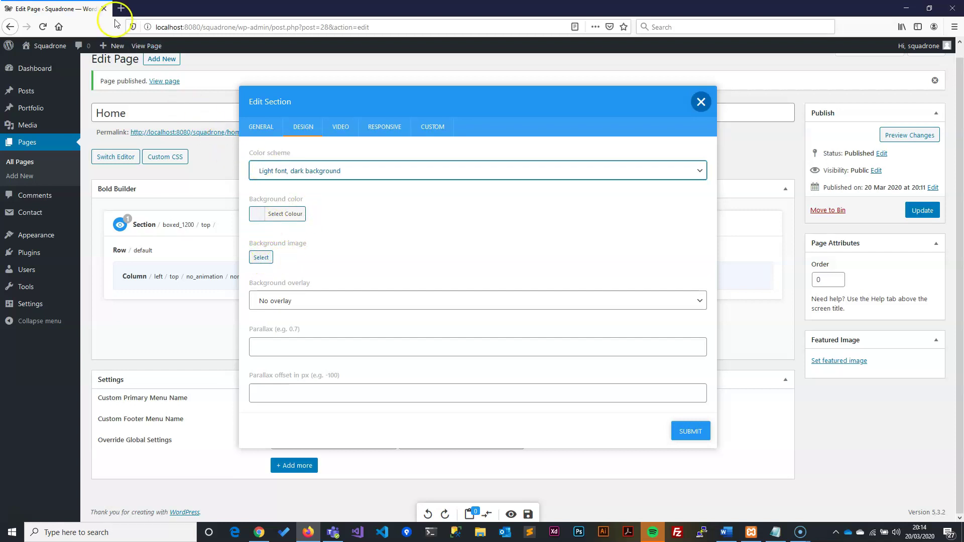
pyautogui.hotkey('alt', 'Tab')
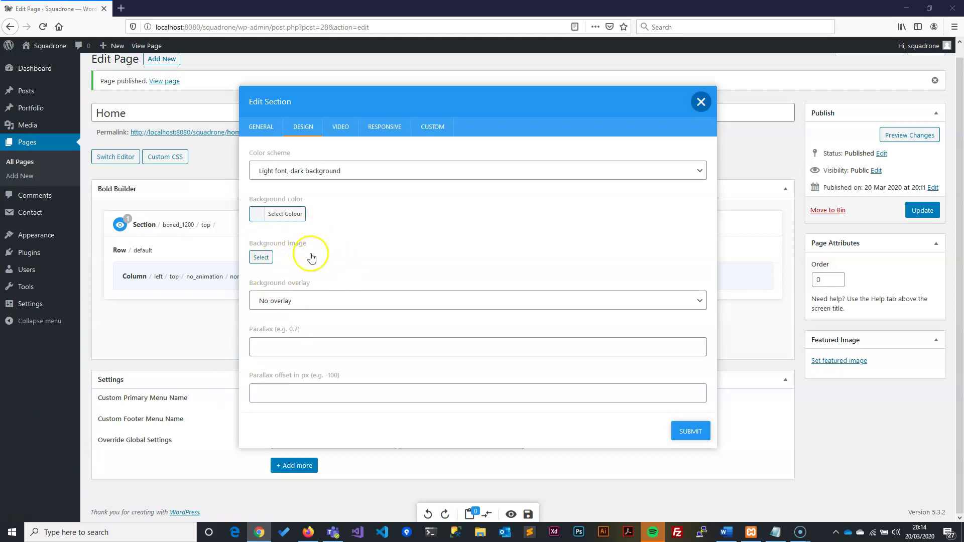
# Upload the hero photo as the section background image and set parallax to 0.7.
pyautogui.click(272, 257)
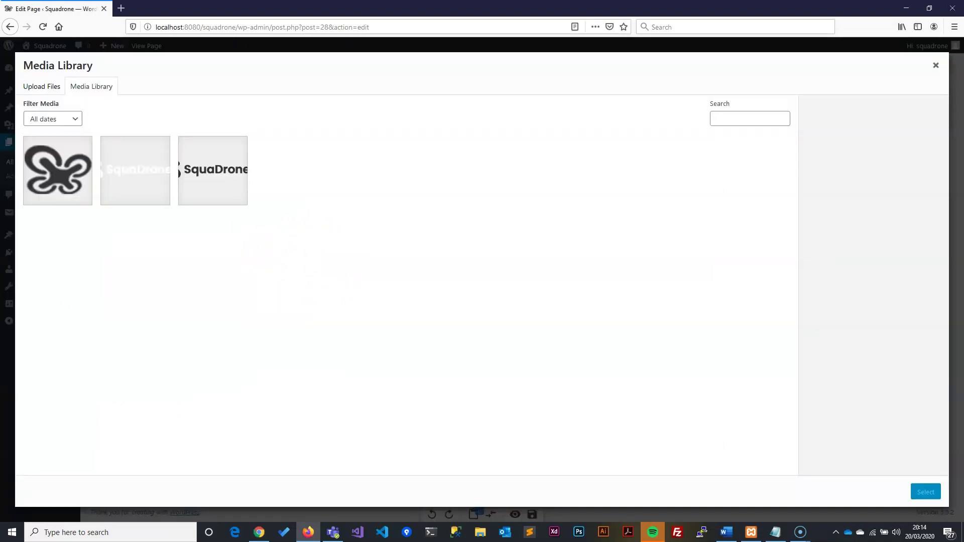
pyautogui.moveTo(2, 364); pyautogui.dragTo(398, 278)
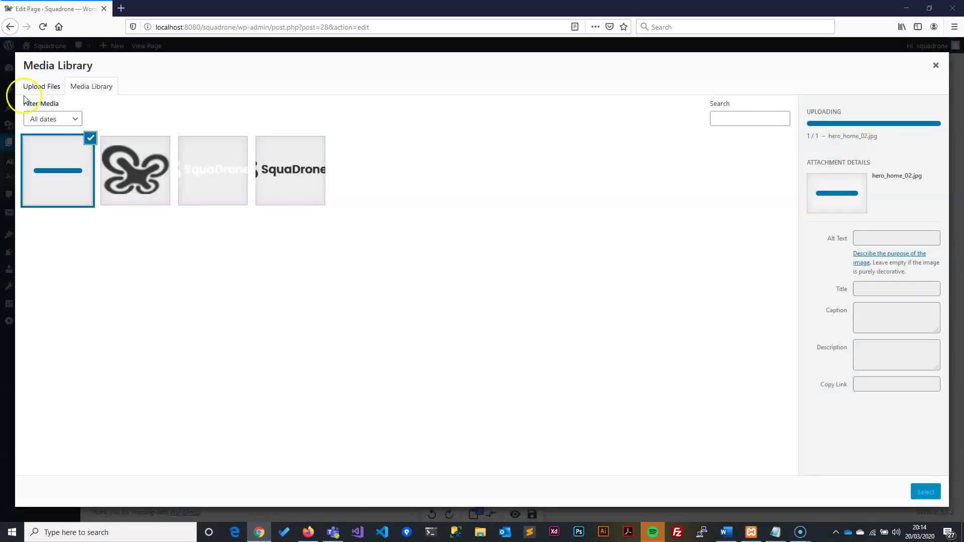
pyautogui.click(927, 493)
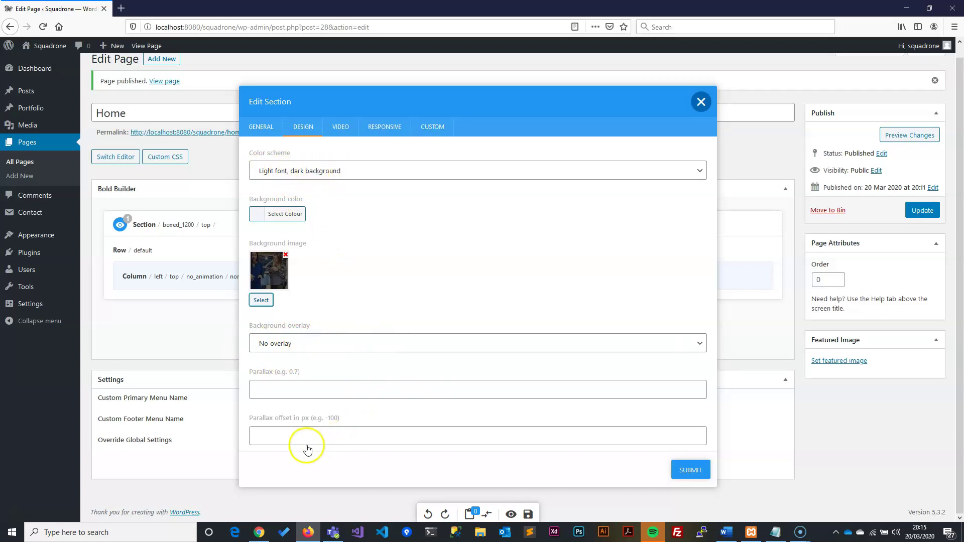
pyautogui.click(293, 394)
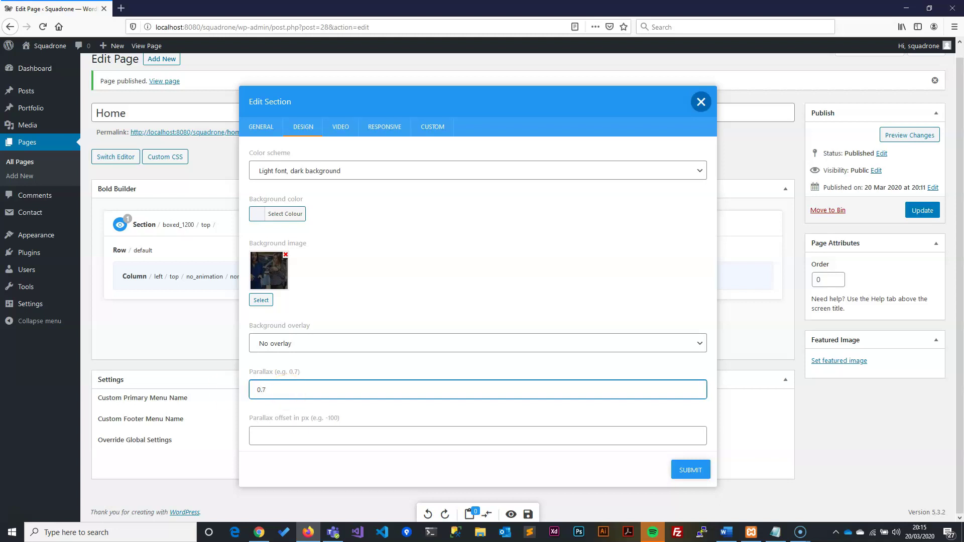
pyautogui.hotkey('alt', 'Tab')
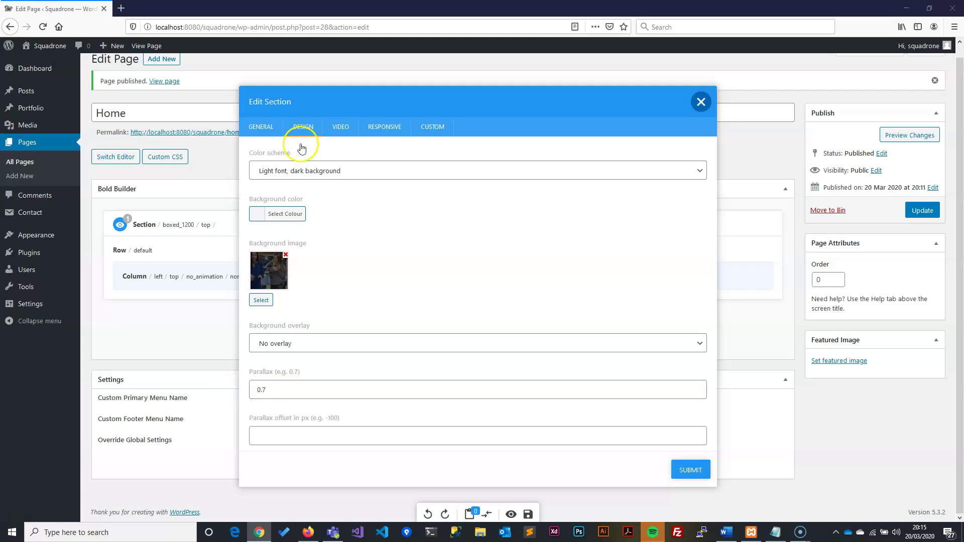
# Check the section's video, responsive and custom date options, then submit the dark-skin section settings.
pyautogui.click(340, 127)
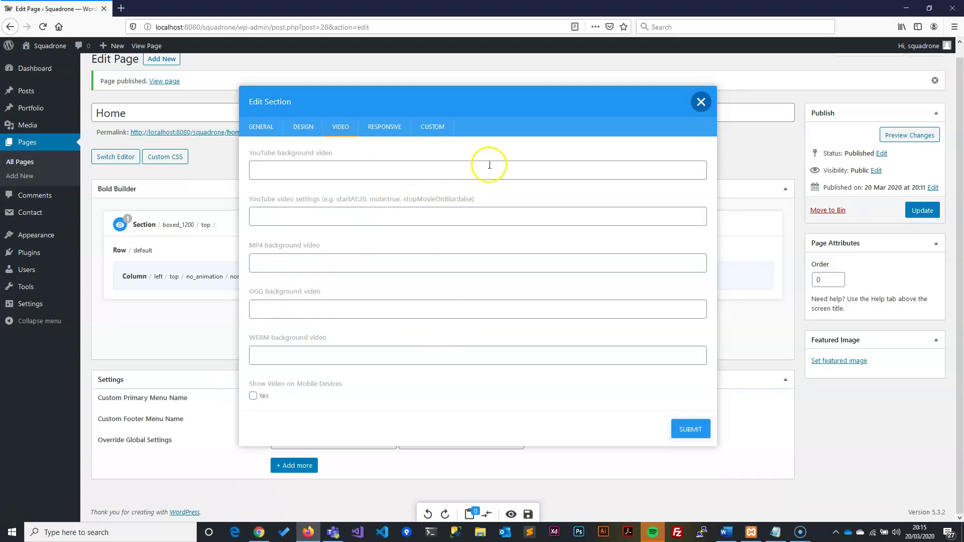
pyautogui.hotkey('alt', 'Tab')
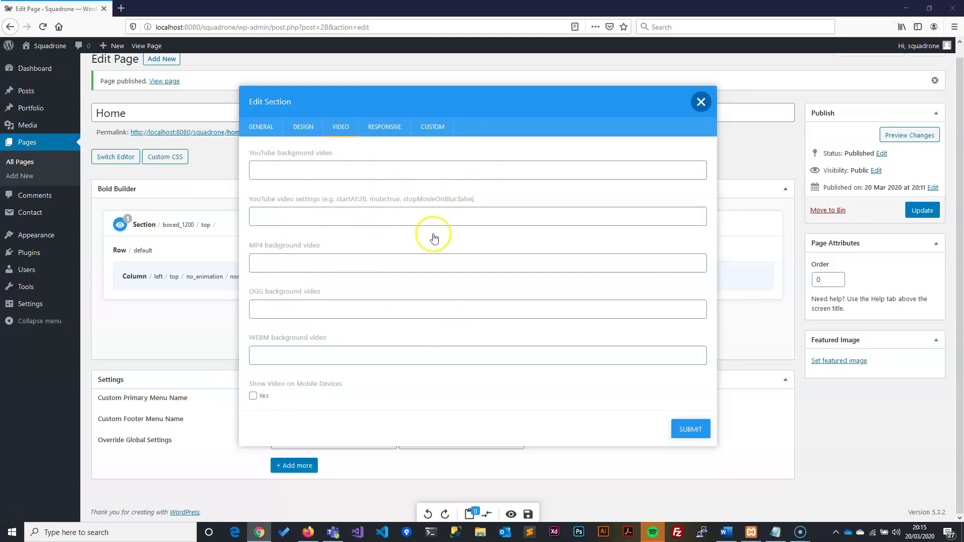
pyautogui.click(385, 127)
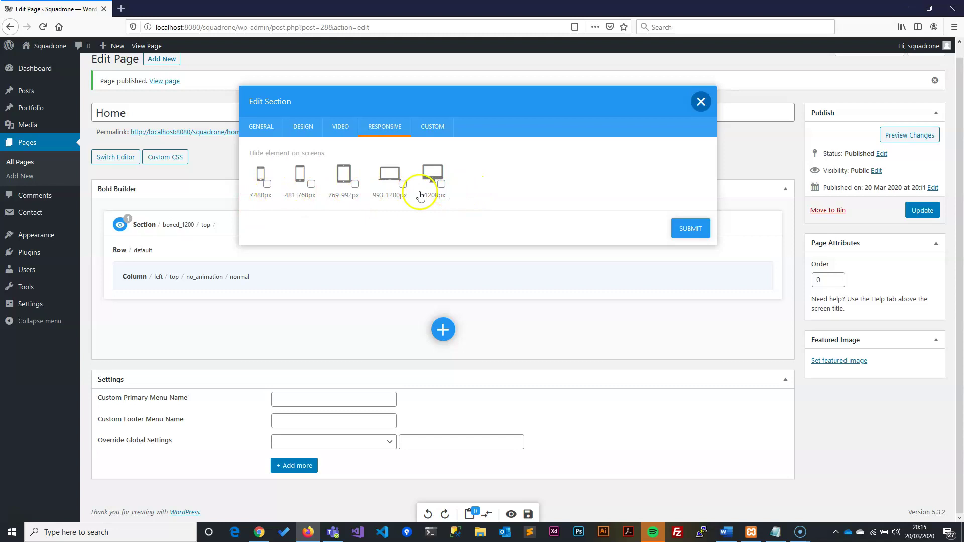
pyautogui.hotkey('alt', 'Tab')
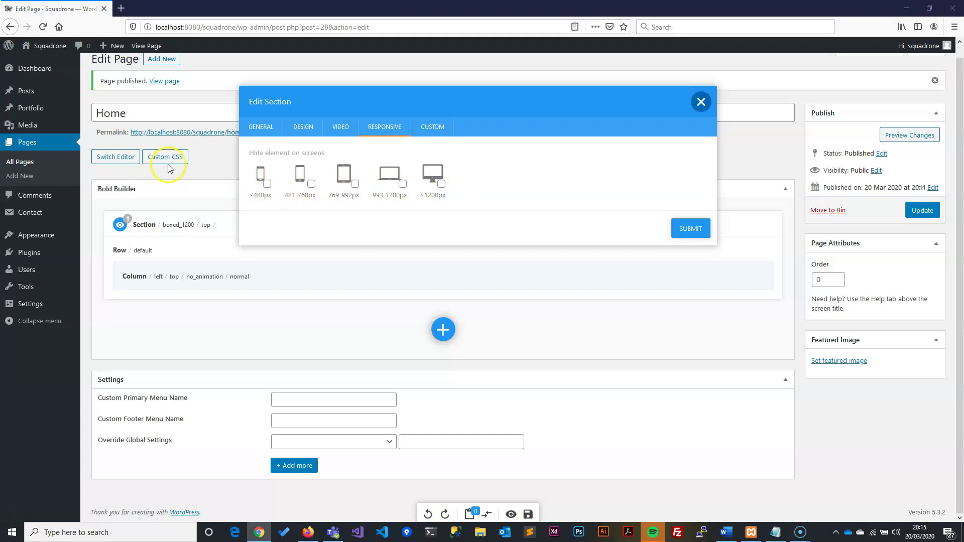
pyautogui.click(430, 127)
pyautogui.click(402, 167)
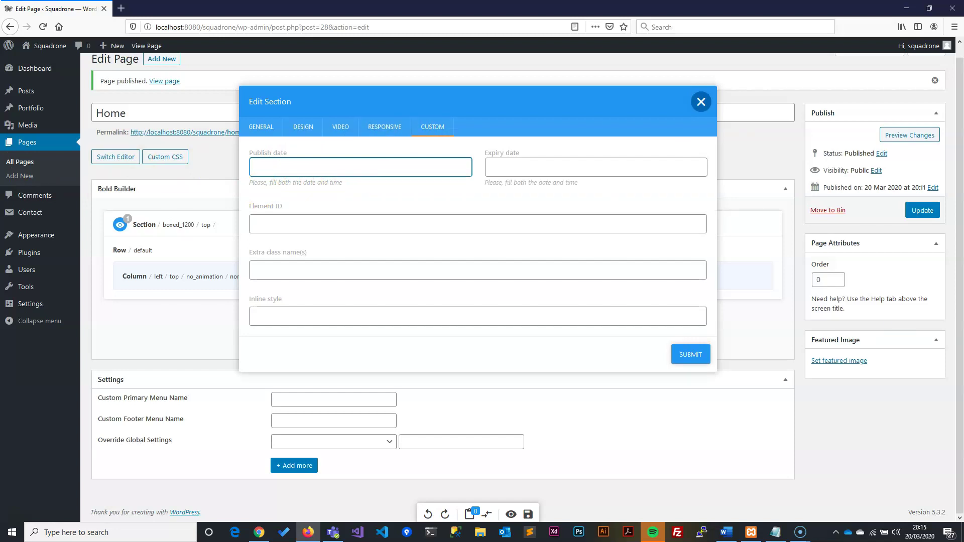
pyautogui.click(351, 194)
pyautogui.click(337, 174)
pyautogui.click(555, 166)
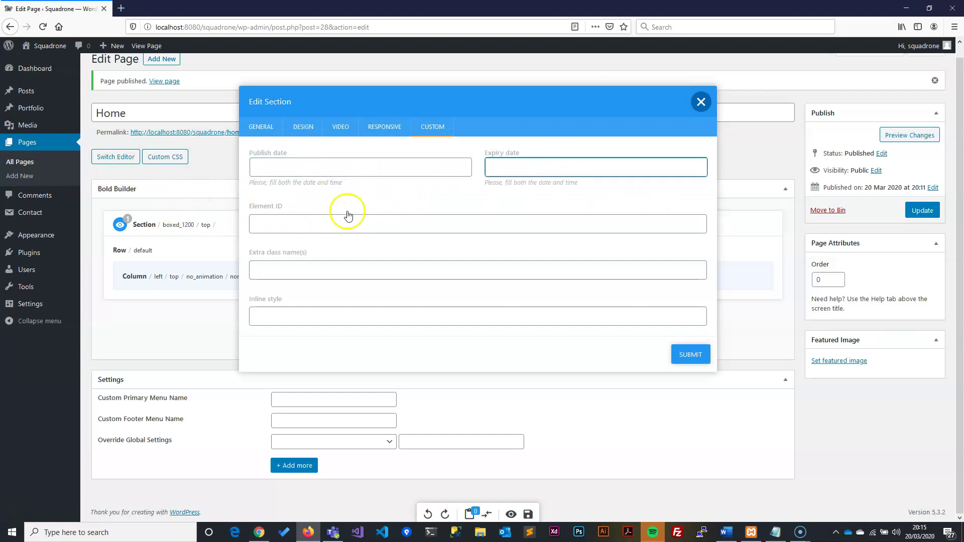
pyautogui.click(690, 357)
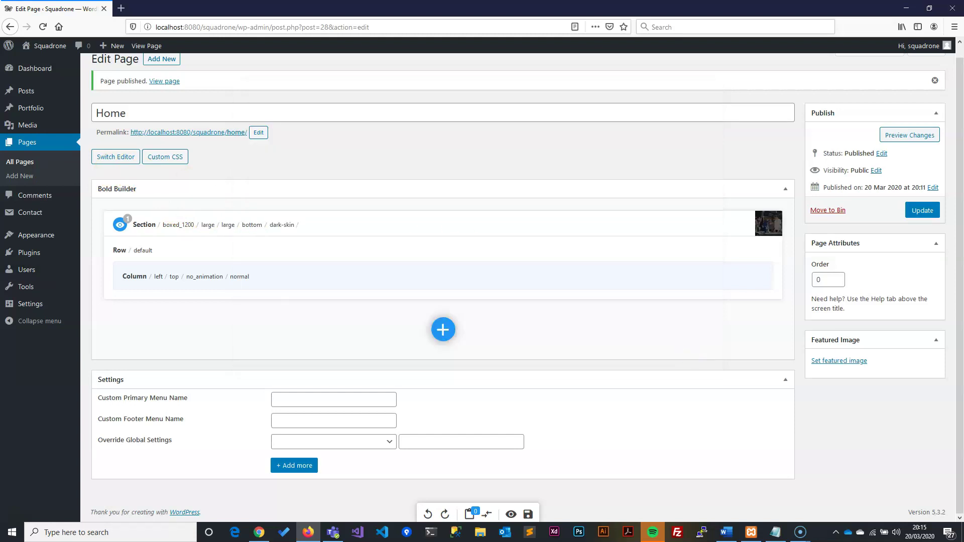
pyautogui.hotkey('alt', 'Tab')
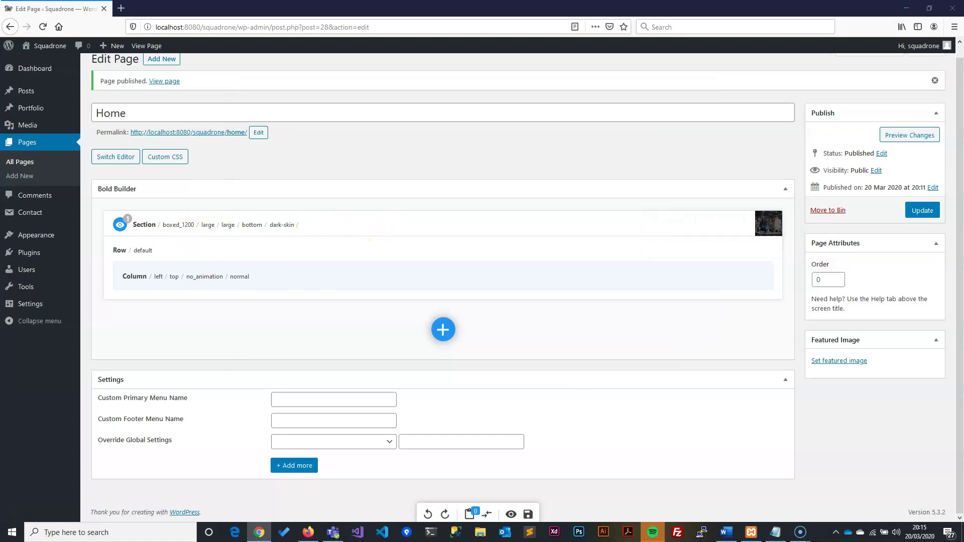
pyautogui.moveTo(502, 242)
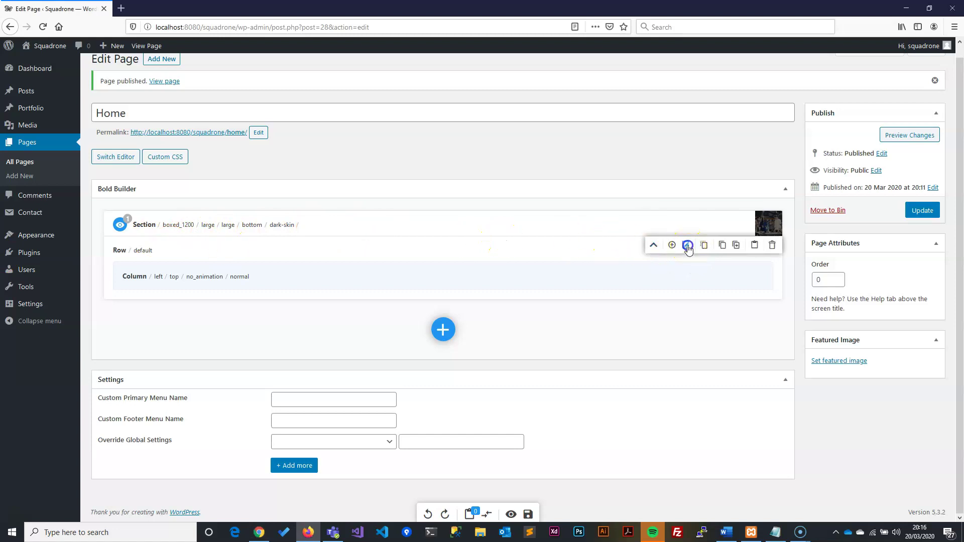
pyautogui.click(686, 246)
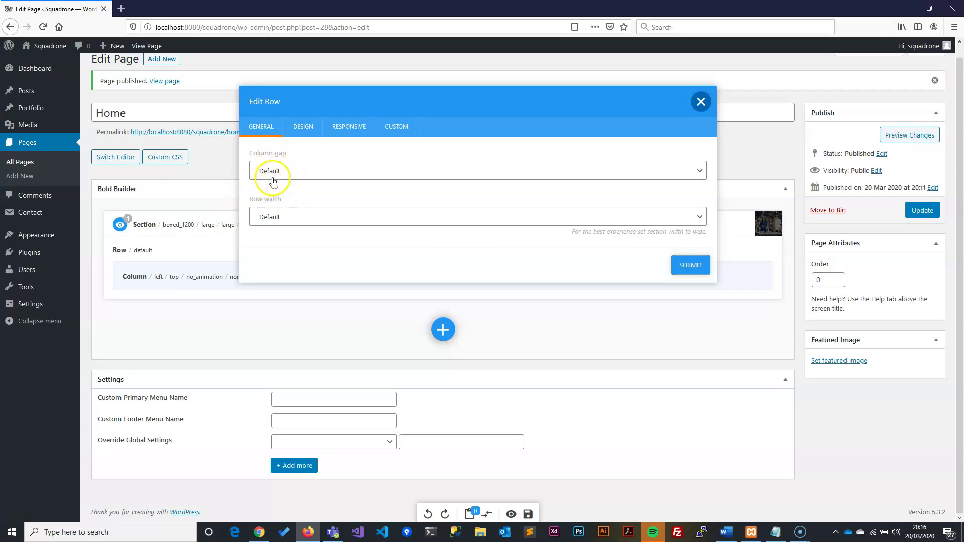
pyautogui.click(311, 129)
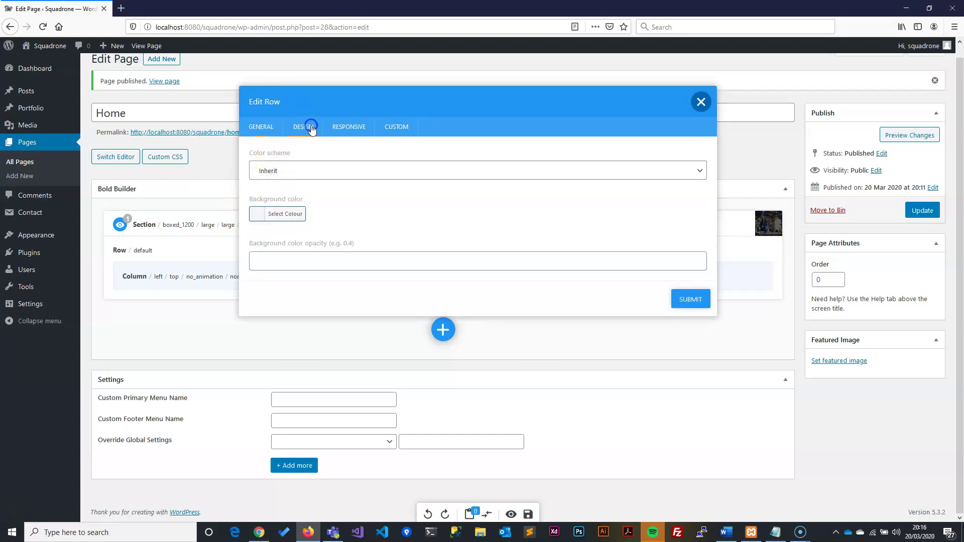
pyautogui.hotkey('alt', 'Tab')
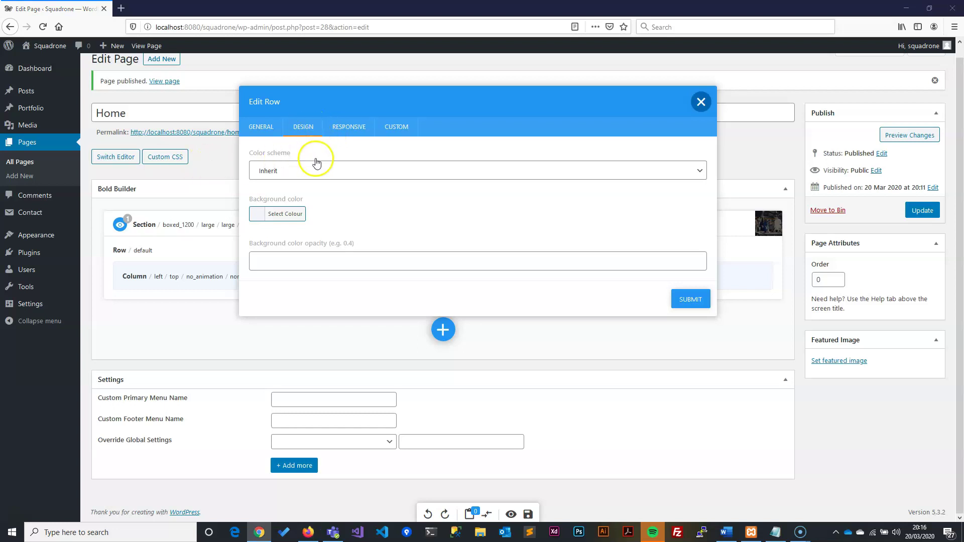
pyautogui.click(347, 128)
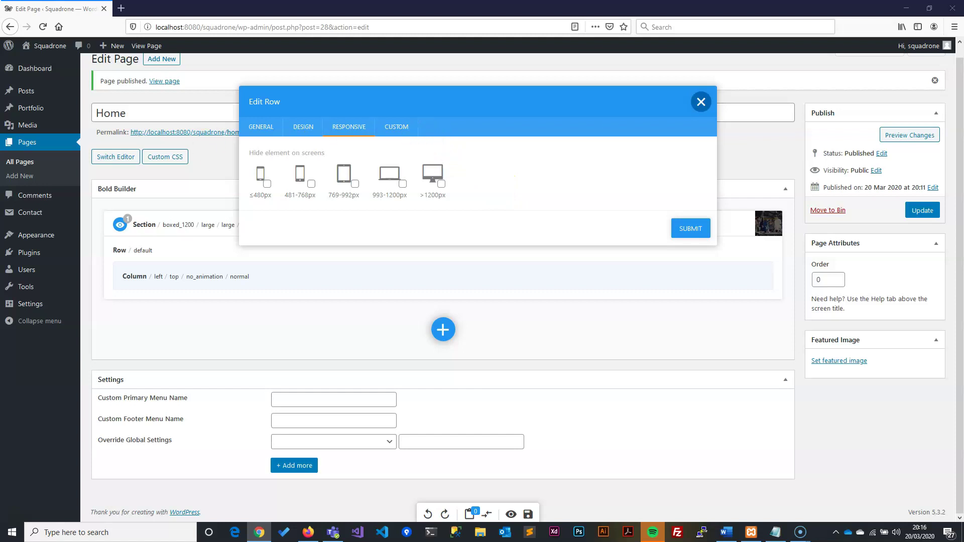
pyautogui.click(396, 128)
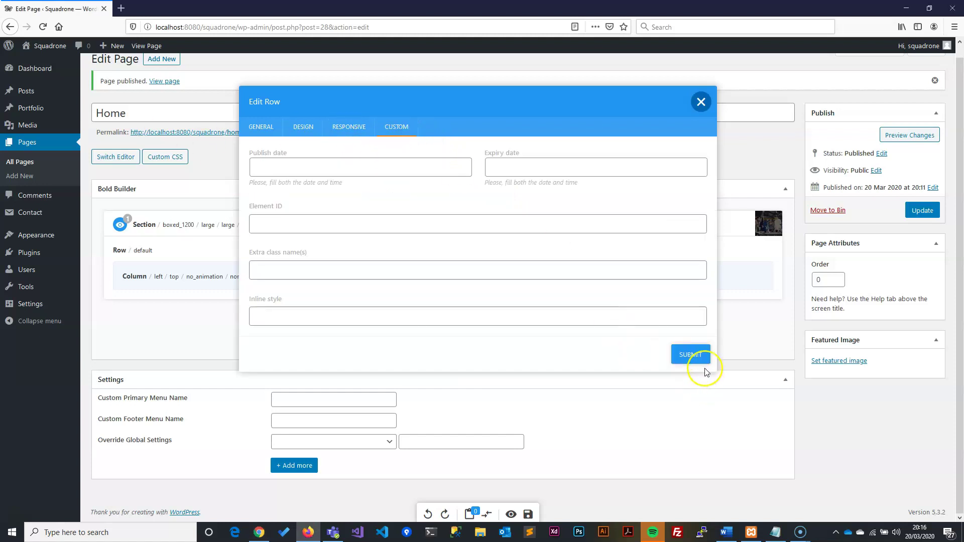
pyautogui.click(690, 356)
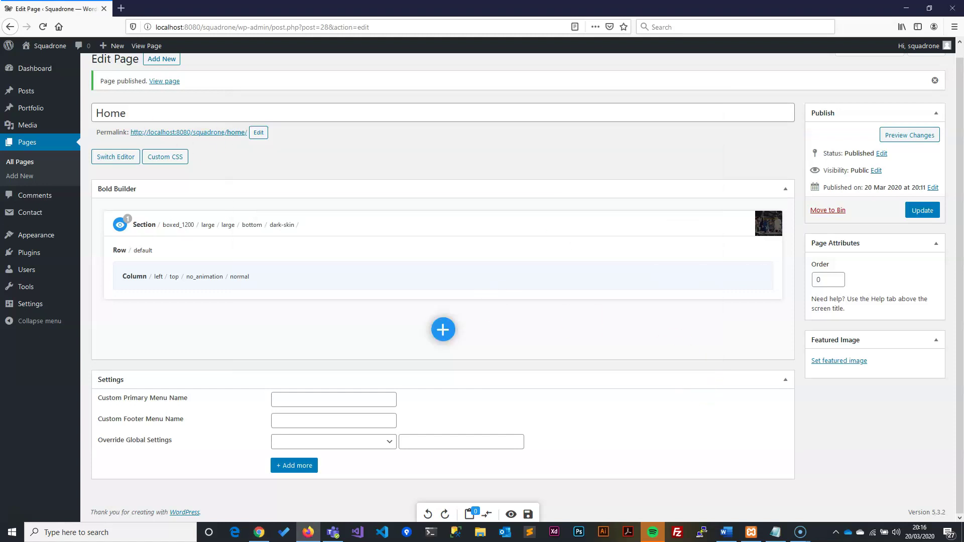
pyautogui.hotkey('alt', 'Tab')
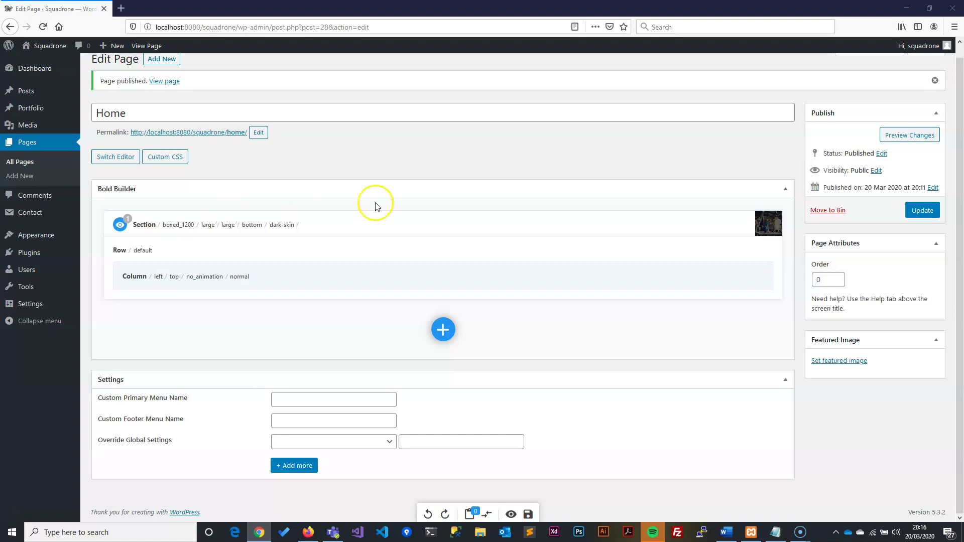
# Set the column to Center alignment, Bottom vertical alignment and Fade In animation.
pyautogui.moveTo(685, 280)
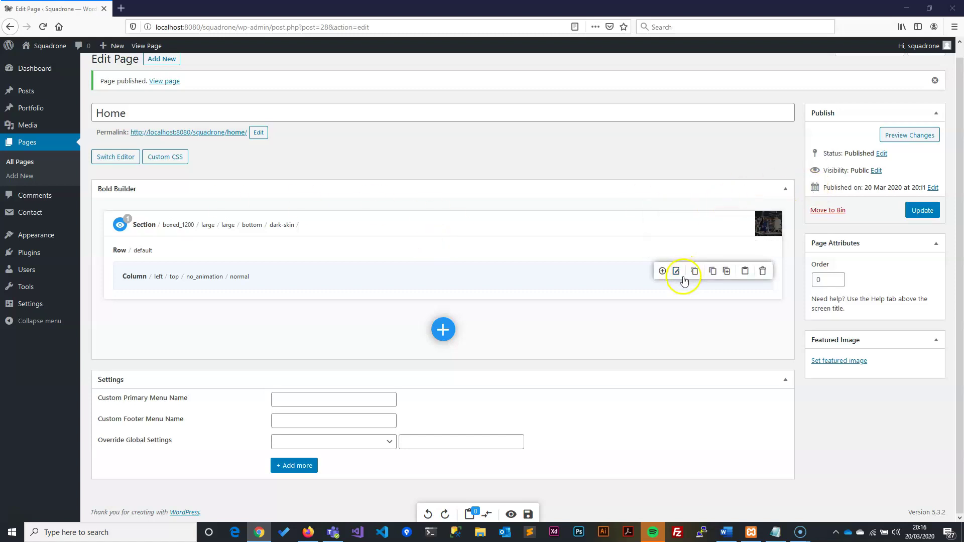
pyautogui.click(675, 274)
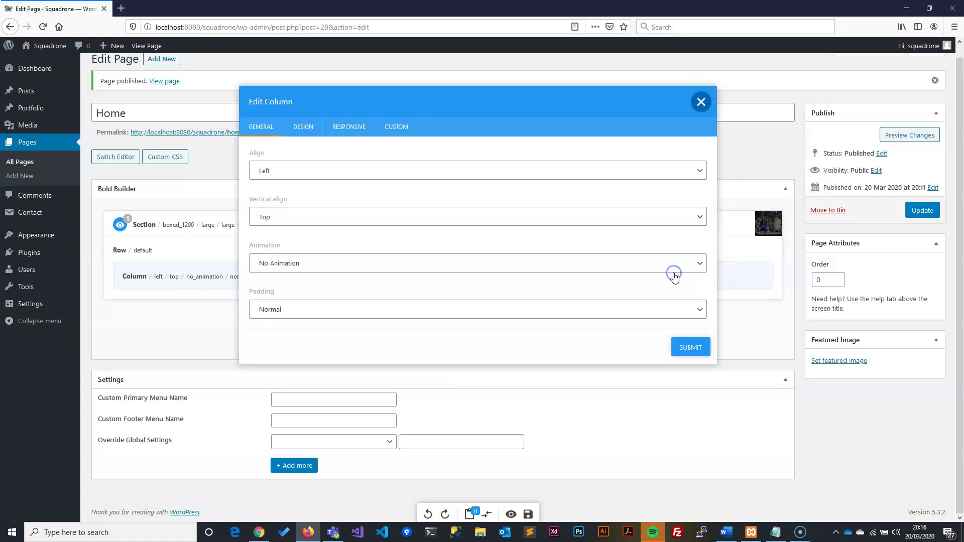
pyautogui.click(270, 173)
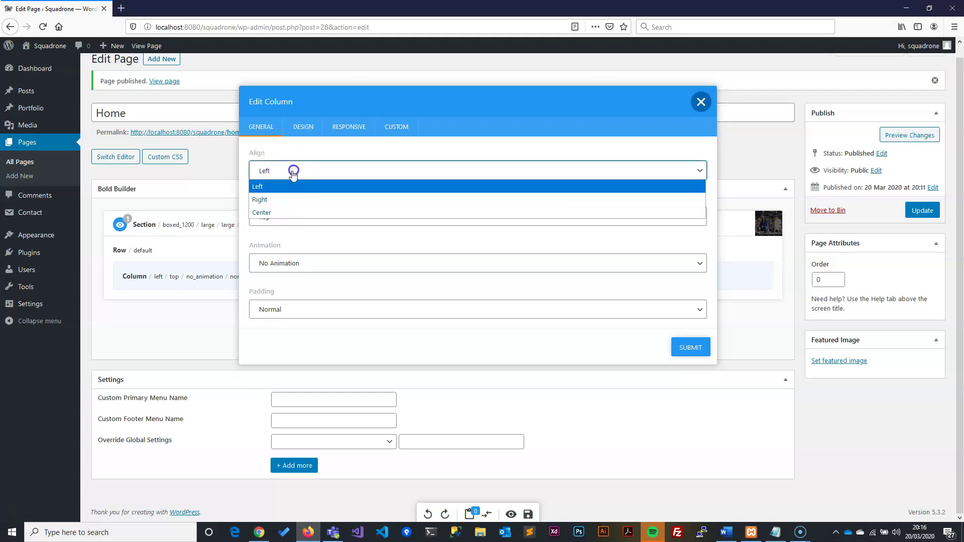
pyautogui.click(277, 210)
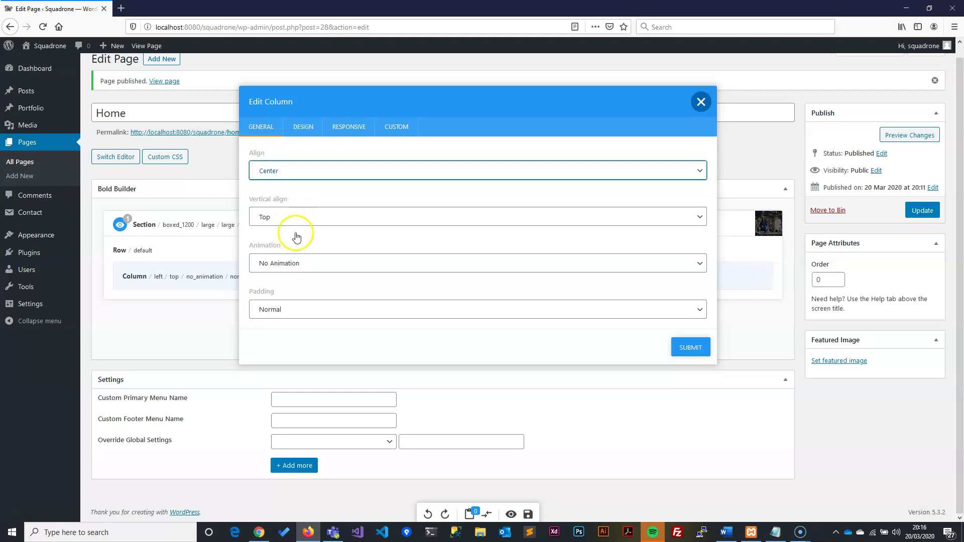
pyautogui.click(298, 216)
pyautogui.click(295, 259)
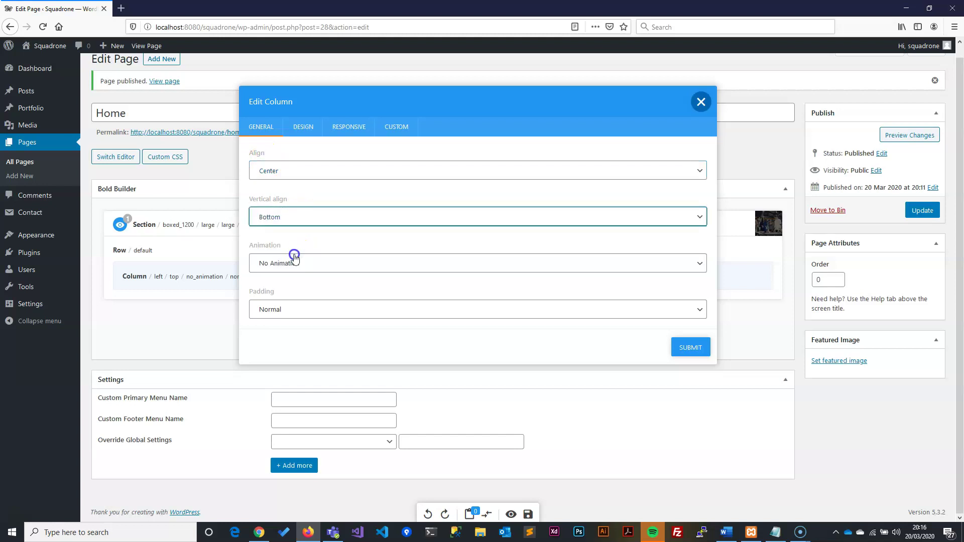
pyautogui.click(331, 262)
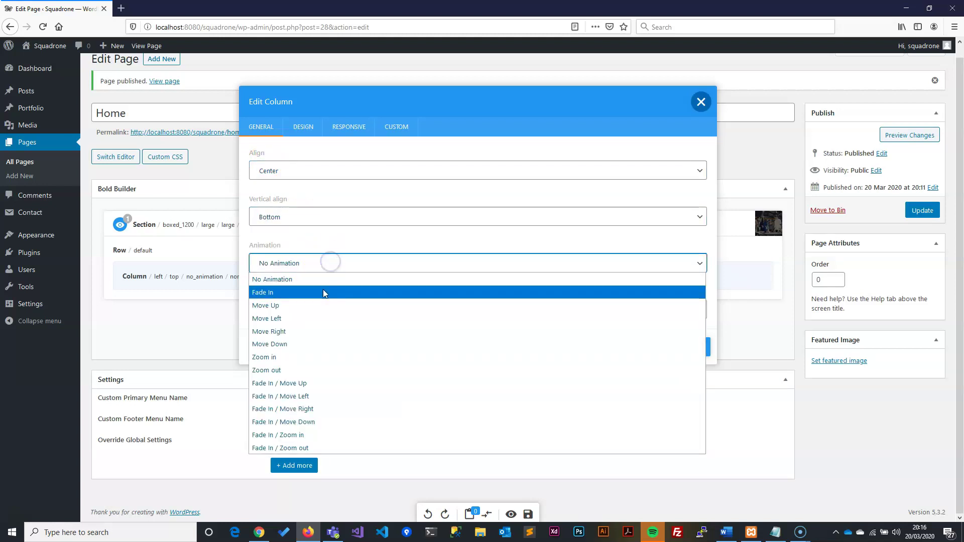
pyautogui.click(320, 292)
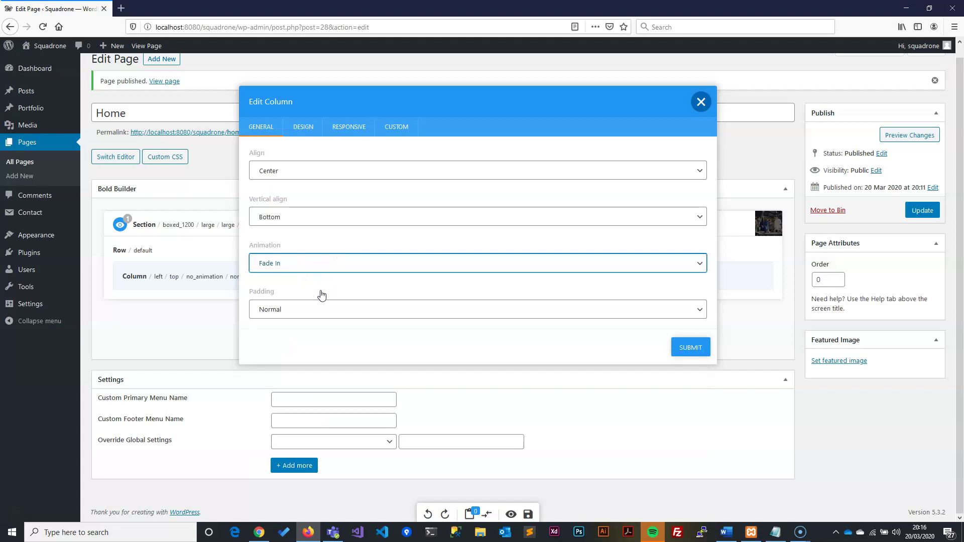
pyautogui.click(335, 292)
# Review the column's background, responsive and custom settings, then submit the column.
pyautogui.click(188, 44)
pyautogui.hotkey('alt', 'Tab')
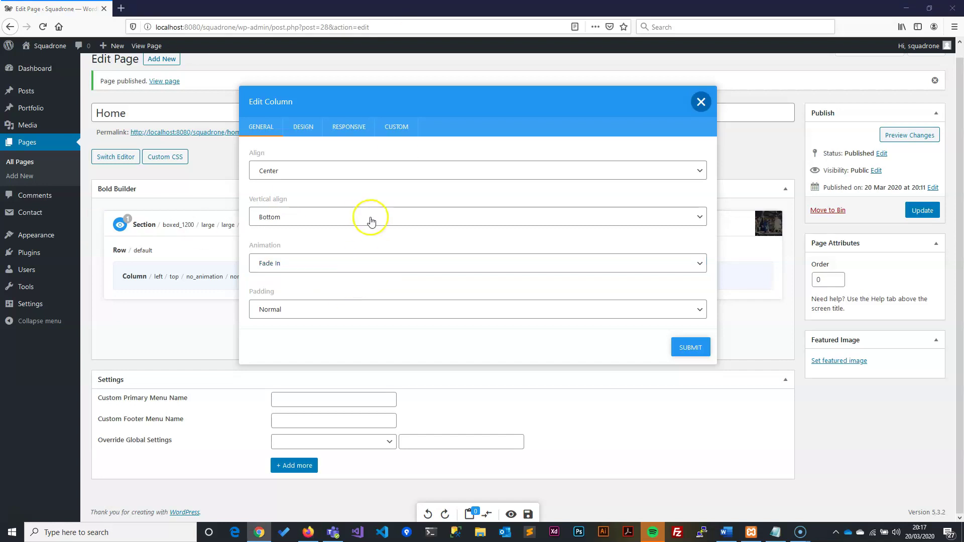
pyautogui.click(303, 127)
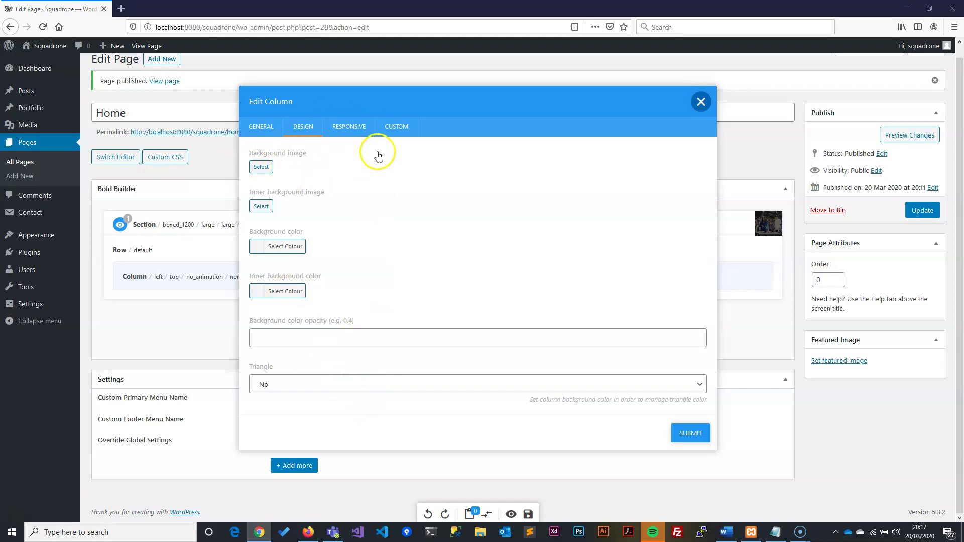
pyautogui.click(354, 127)
pyautogui.click(395, 127)
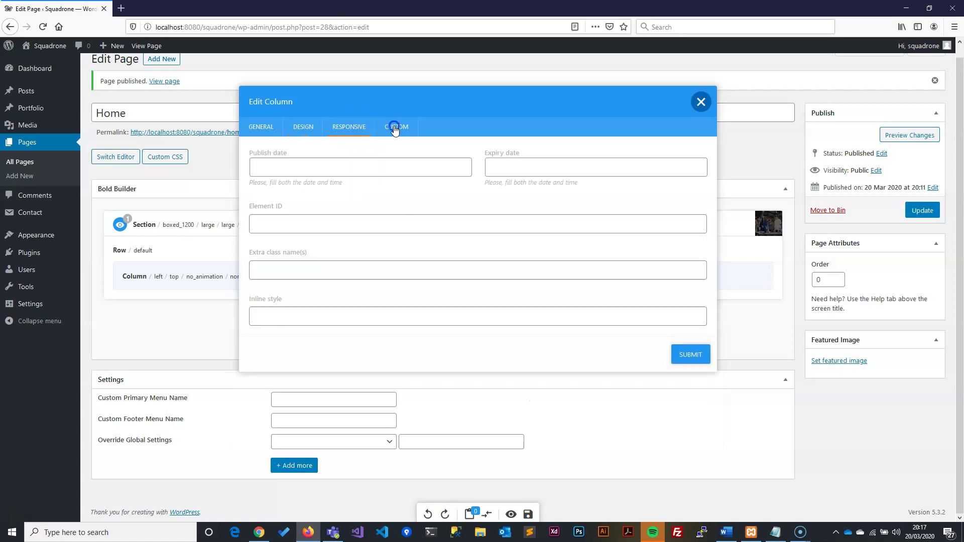
pyautogui.click(354, 127)
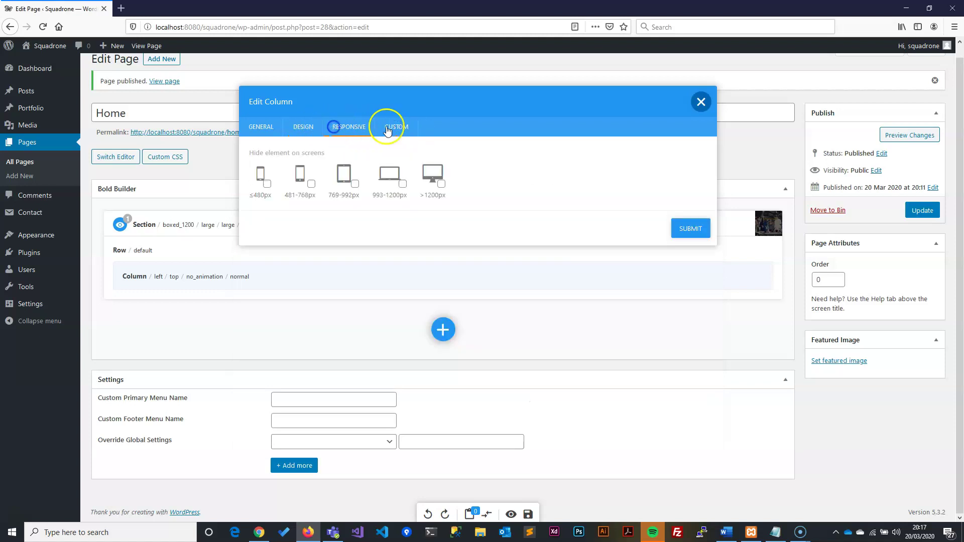
pyautogui.click(309, 128)
pyautogui.click(693, 436)
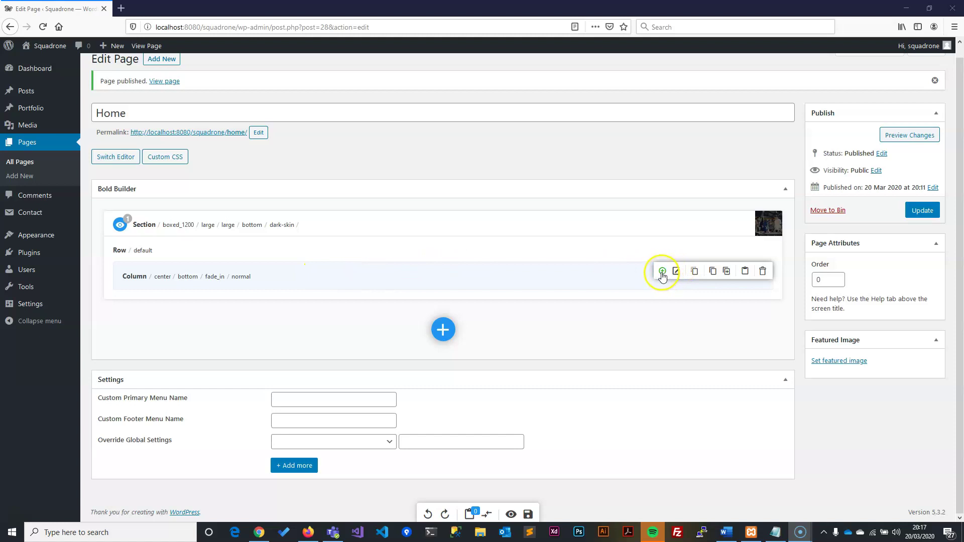
# Insert a Headline element into the hero column by filtering the element list for 'Hea'.
pyautogui.click(663, 272)
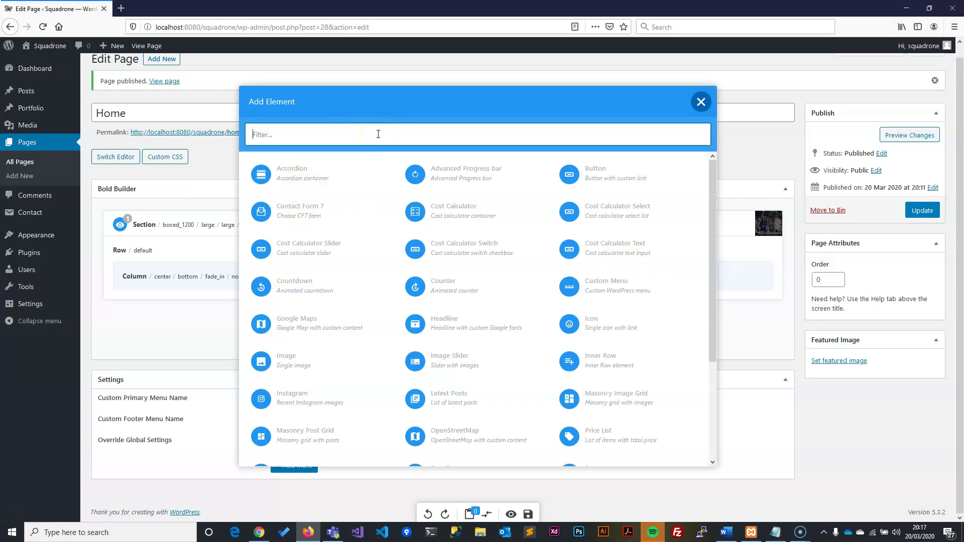
pyautogui.write('H')
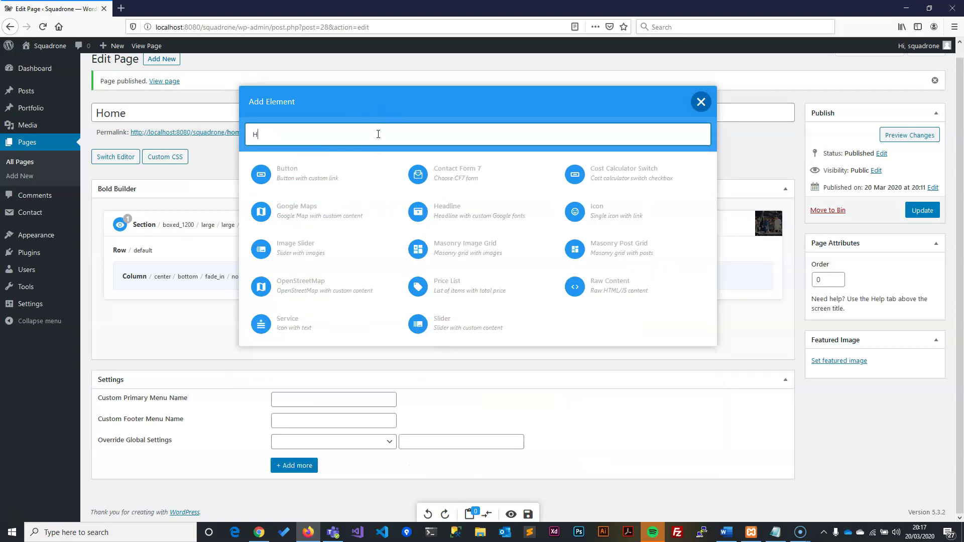
pyautogui.write('ea')
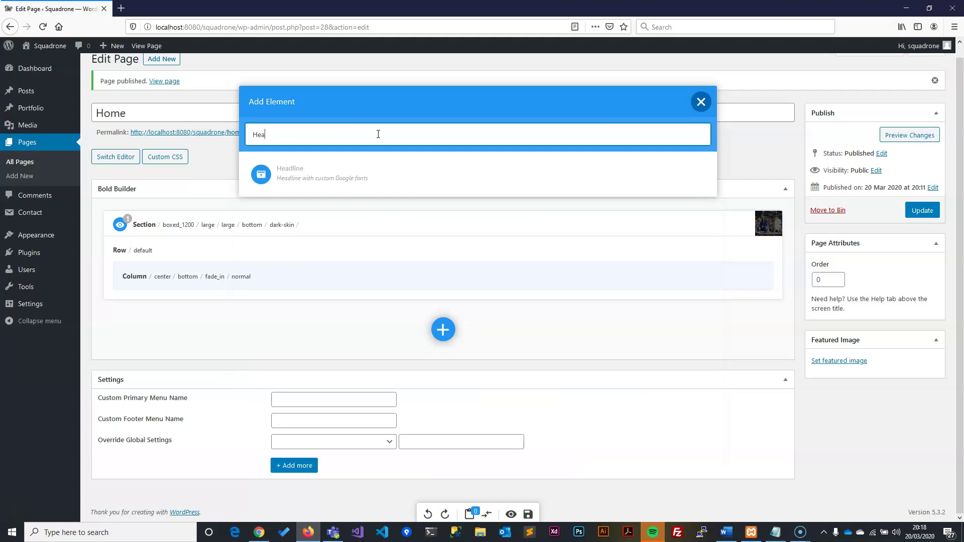
pyautogui.click(289, 172)
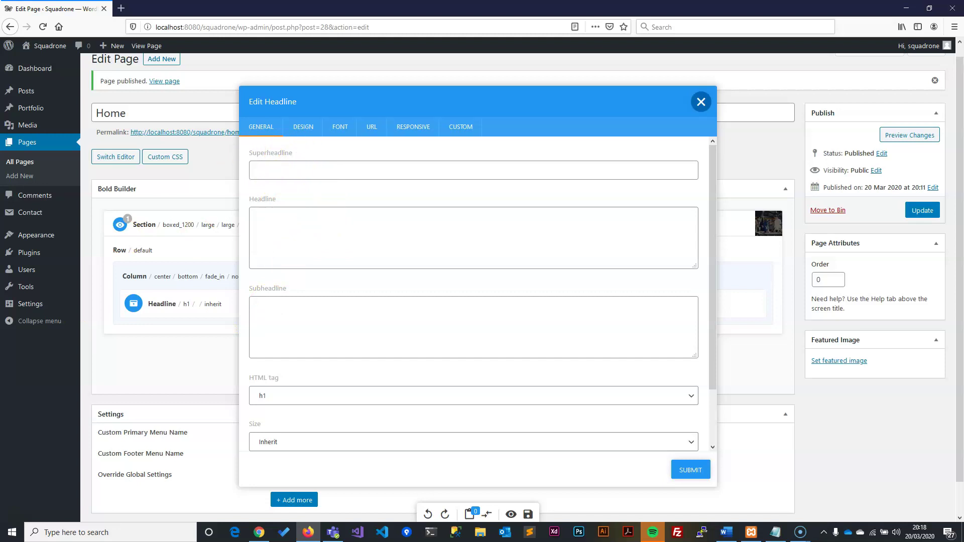
# Enter the UAV technology headline, wrapping 'applications' and 'surprise' in <u></u> tags.
pyautogui.click(308, 239)
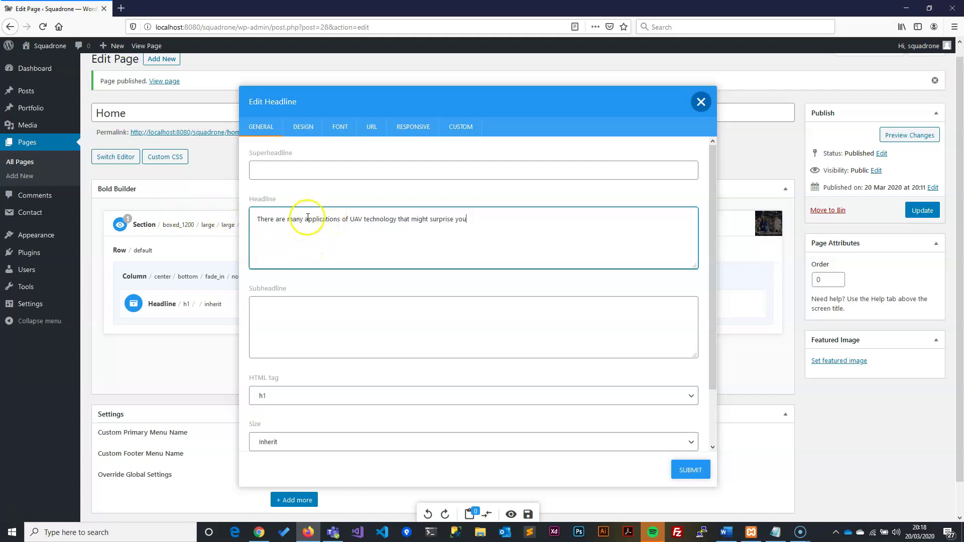
pyautogui.click(305, 219)
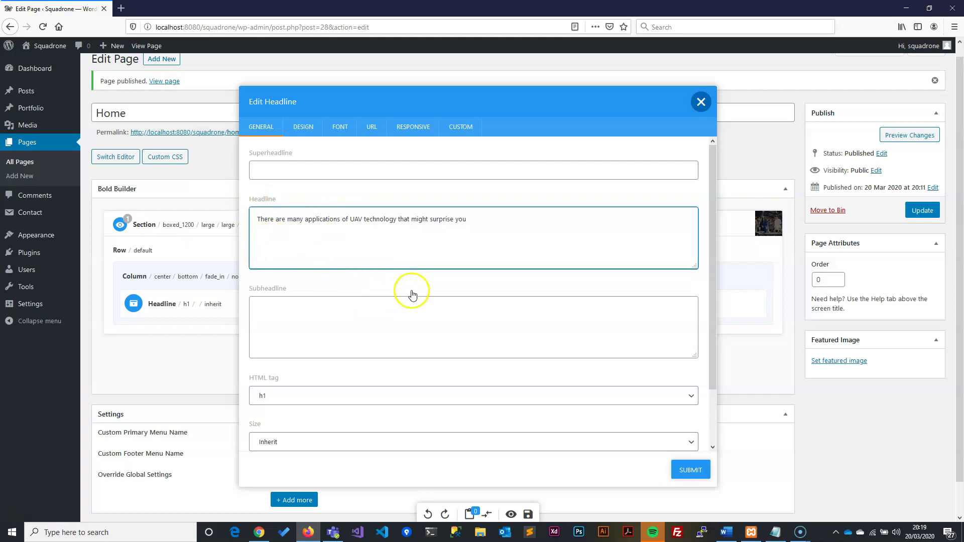
pyautogui.write('<ul')
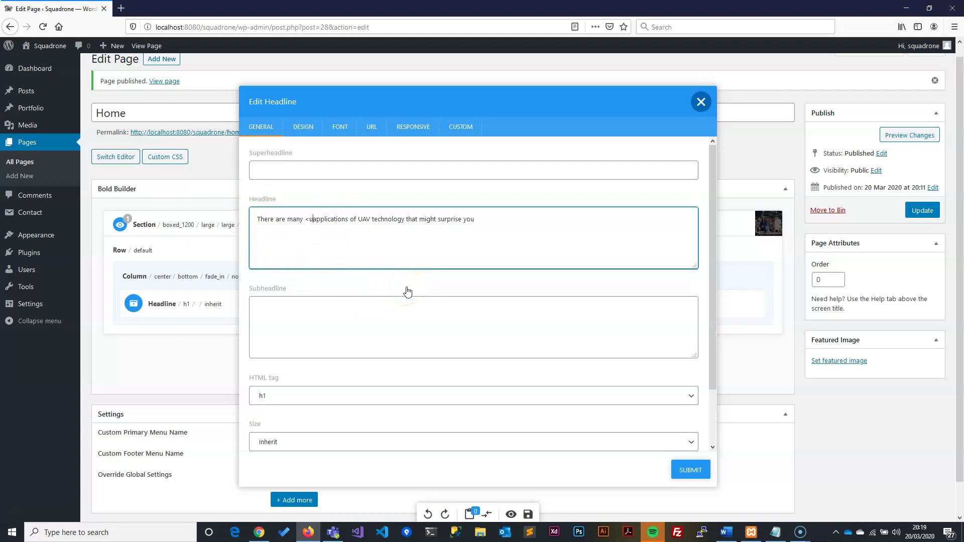
pyautogui.press('BackSpace')
pyautogui.write('>')
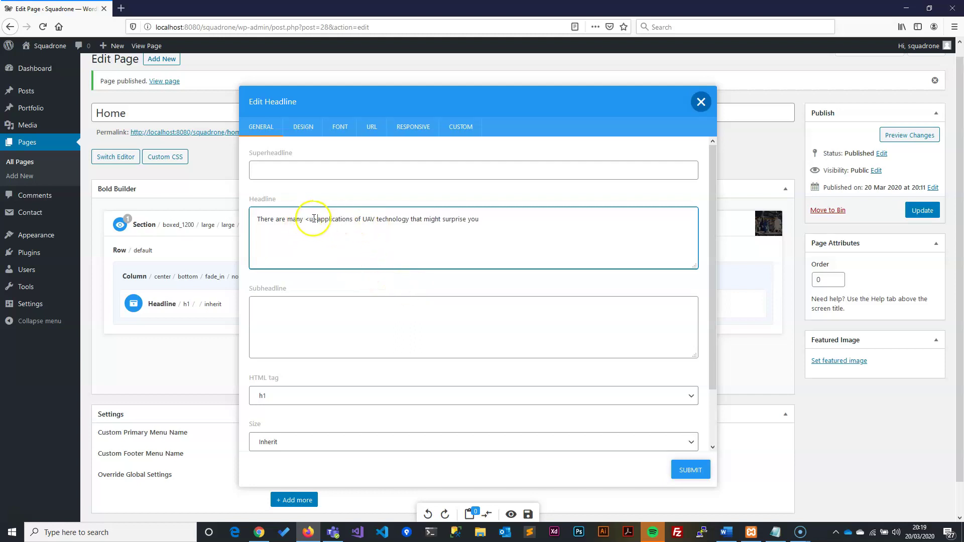
pyautogui.click(353, 219)
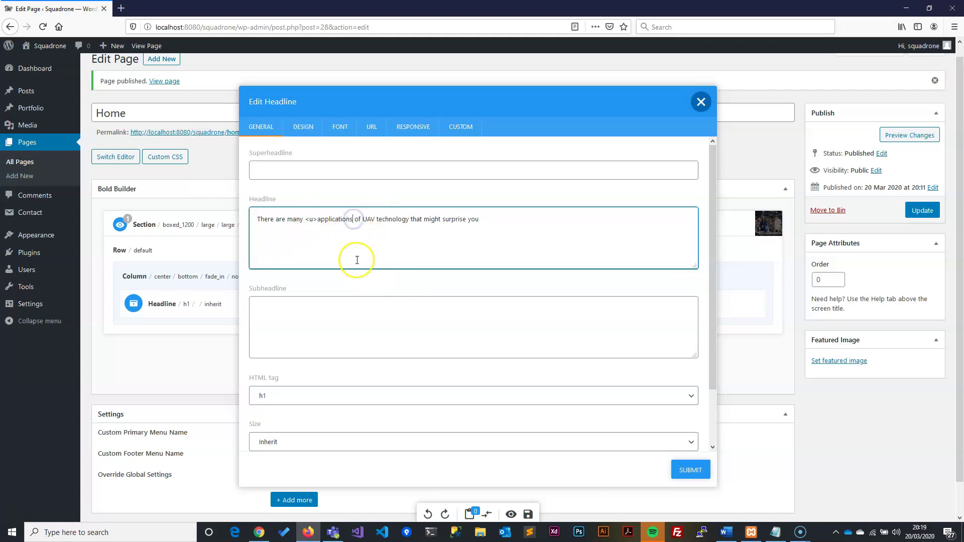
pyautogui.write('</u>')
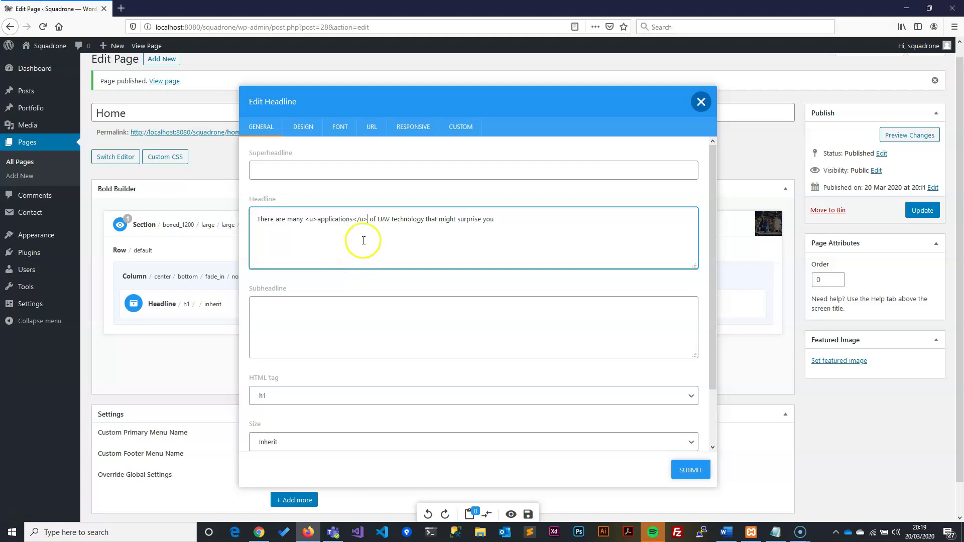
pyautogui.click(358, 219)
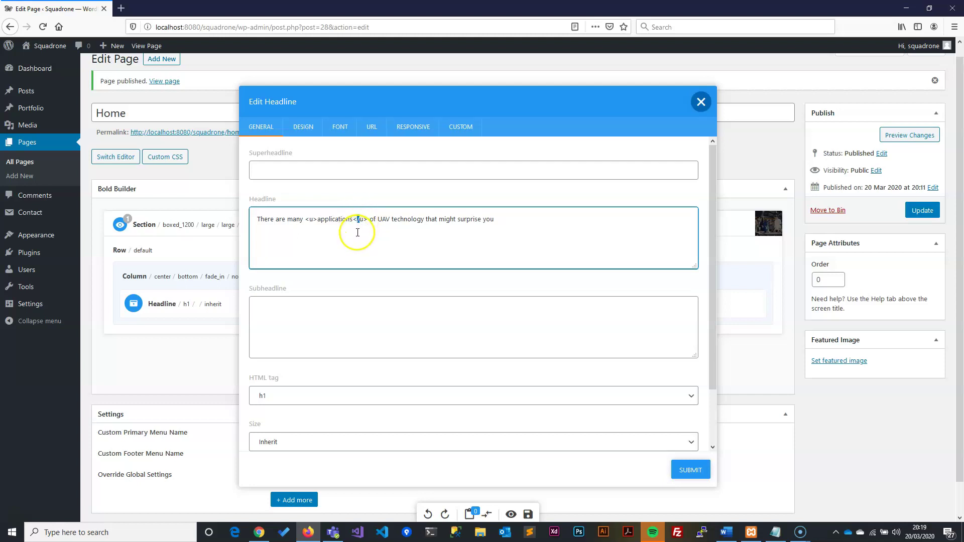
pyautogui.click(305, 219)
pyautogui.click(363, 219)
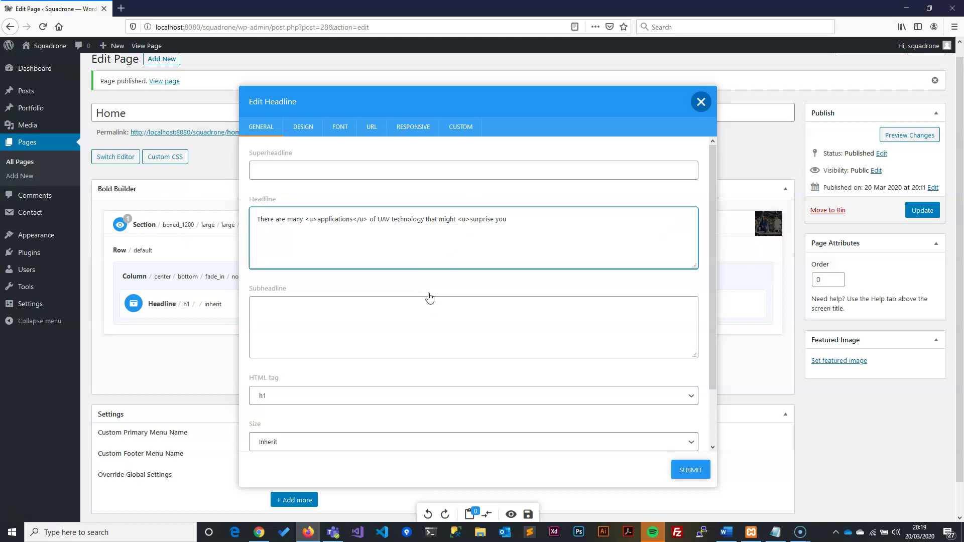
pyautogui.click(494, 219)
# Make the headline an h2 heading with Huge size.
pyautogui.scroll(-2, 413, 372)
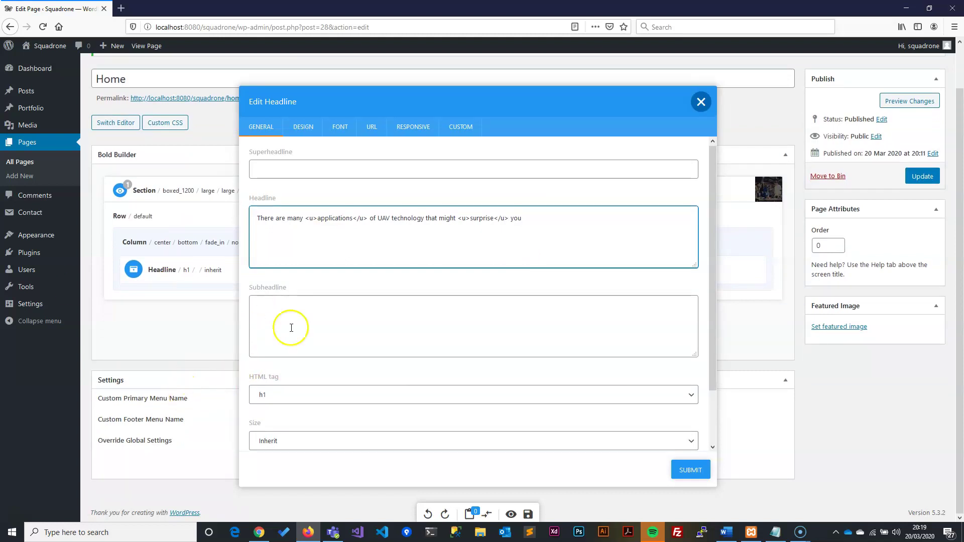
pyautogui.scroll(-2, 291, 325)
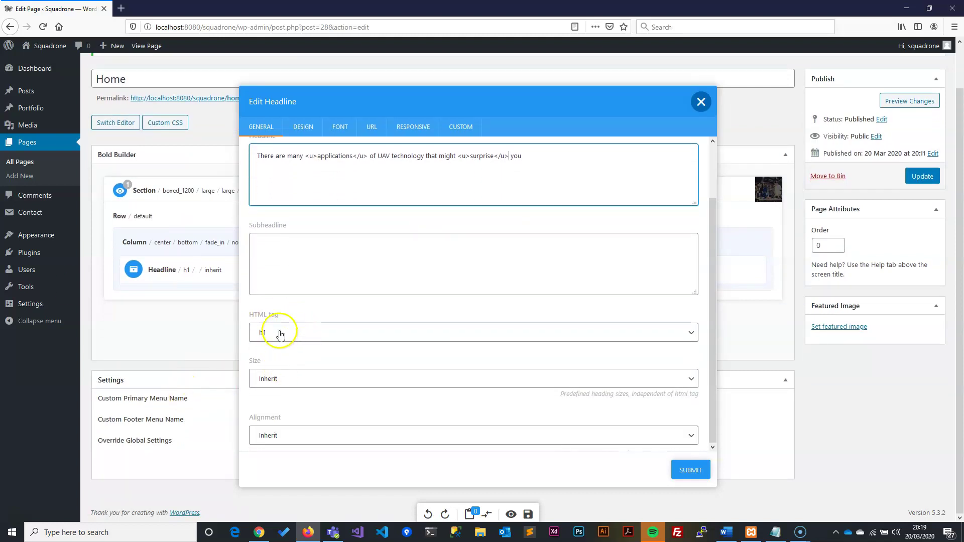
pyautogui.click(280, 333)
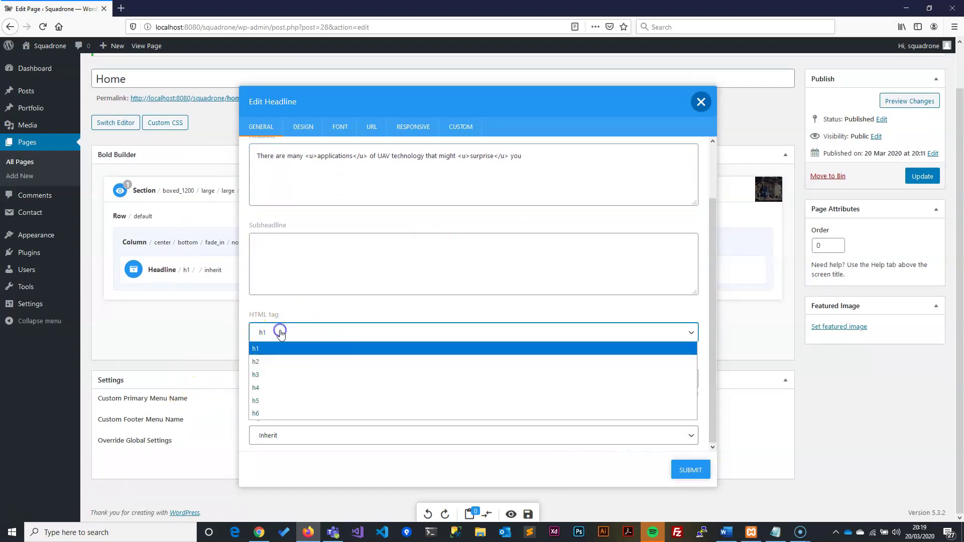
pyautogui.click(271, 362)
pyautogui.click(276, 383)
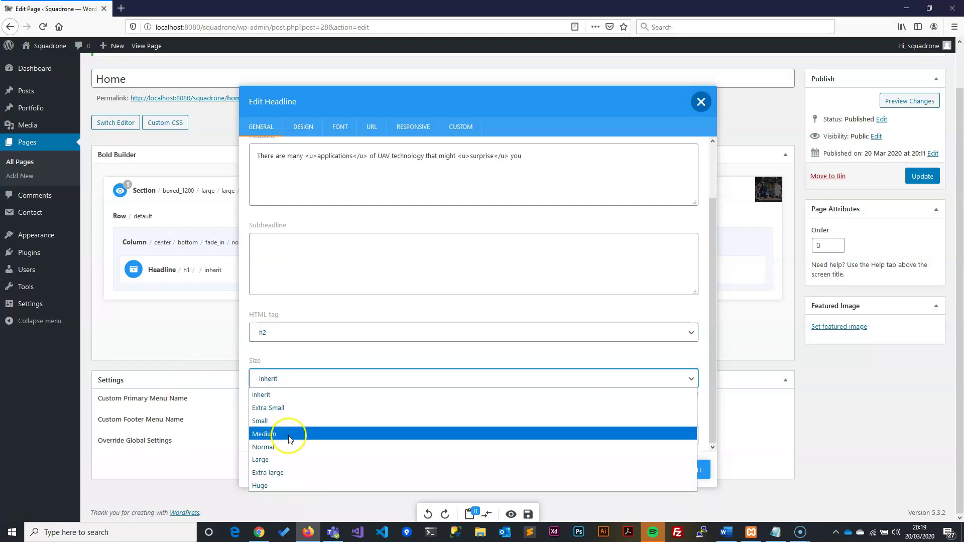
pyautogui.click(287, 484)
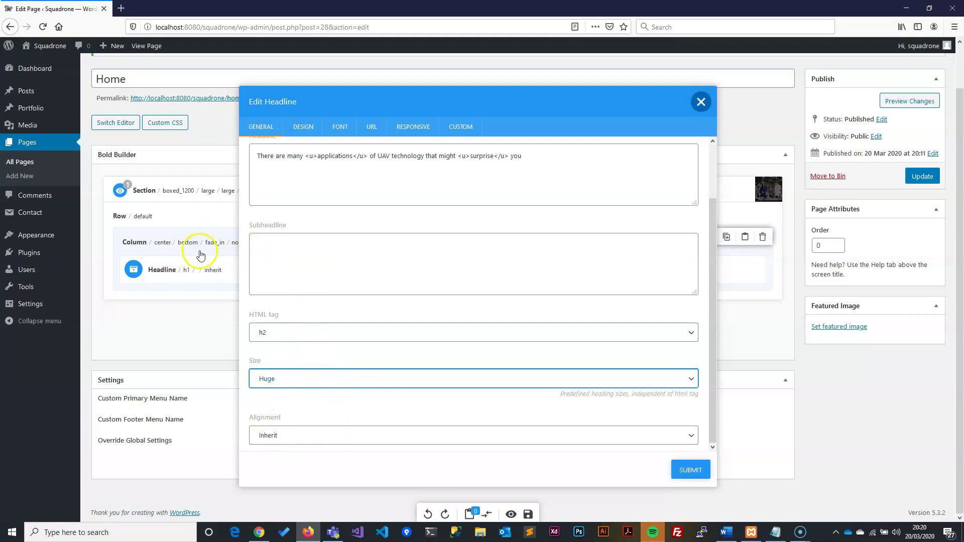
# Review the headline's design, font, link, responsive and custom settings, then submit it.
pyautogui.scroll(3, 374, 250)
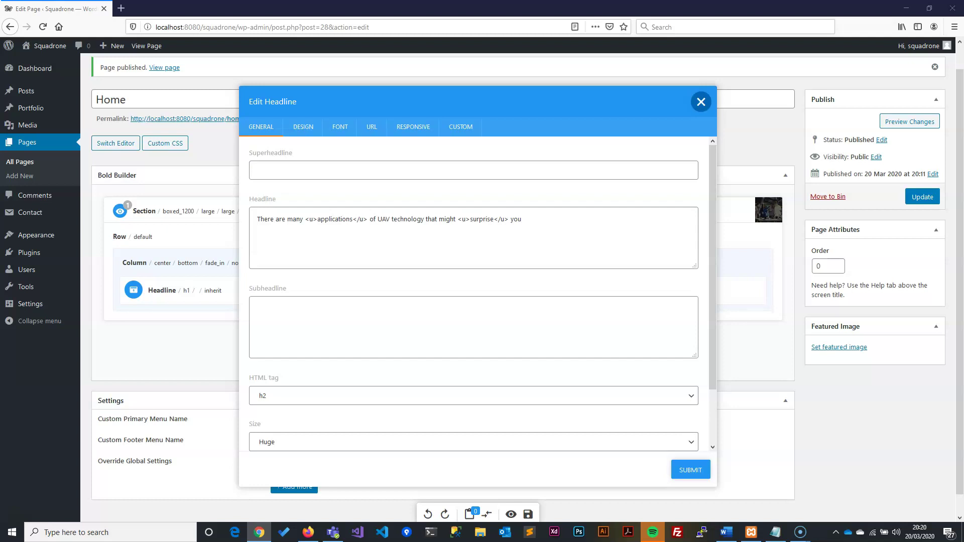
pyautogui.click(298, 130)
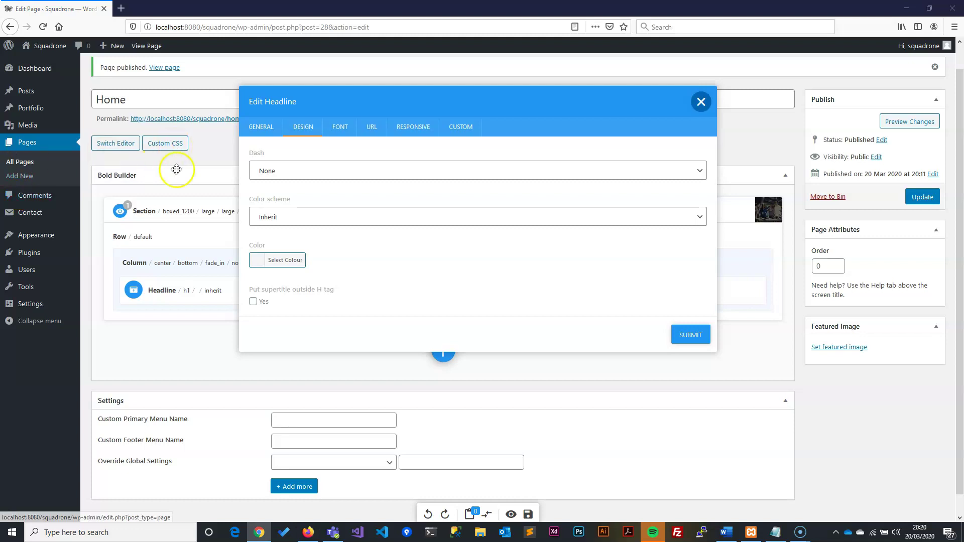
pyautogui.click(341, 129)
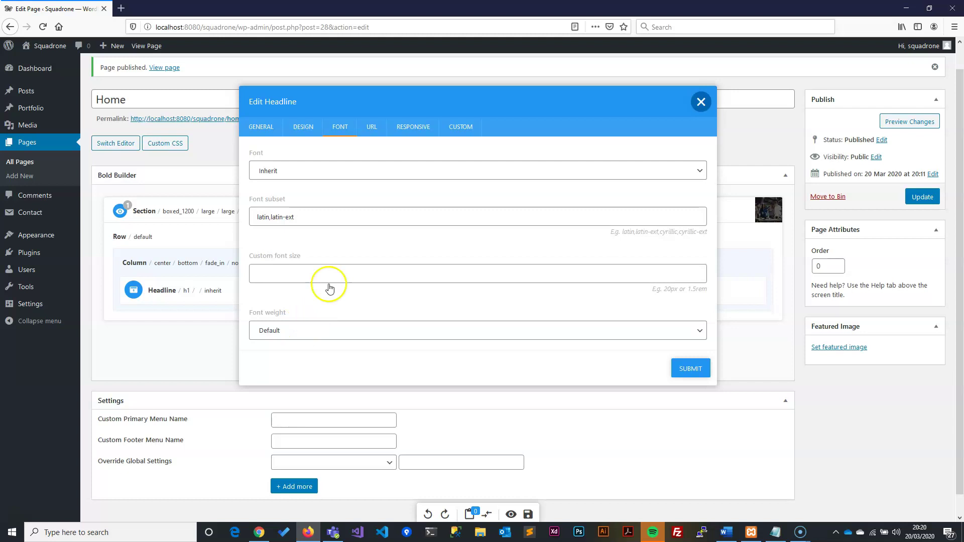
pyautogui.click(368, 127)
pyautogui.hotkey('alt', 'Tab')
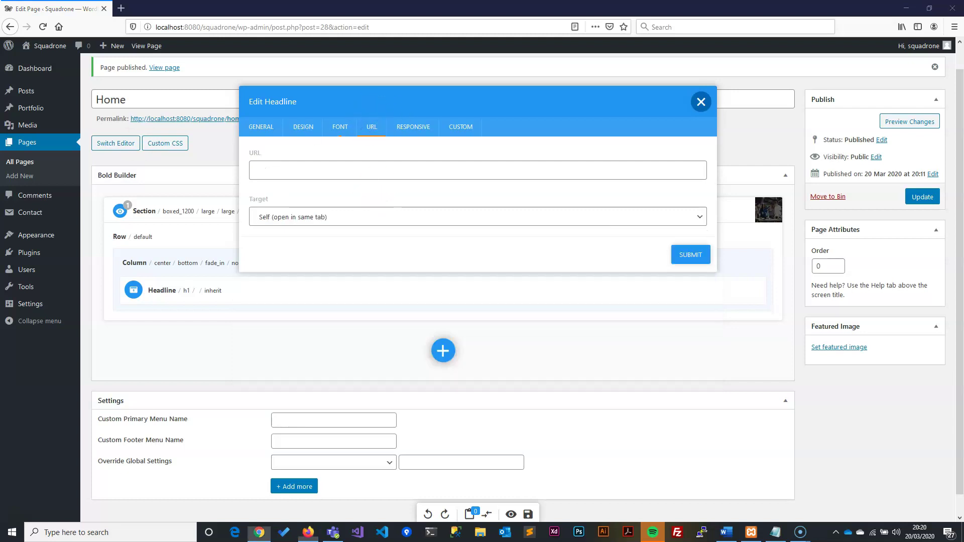
pyautogui.click(307, 175)
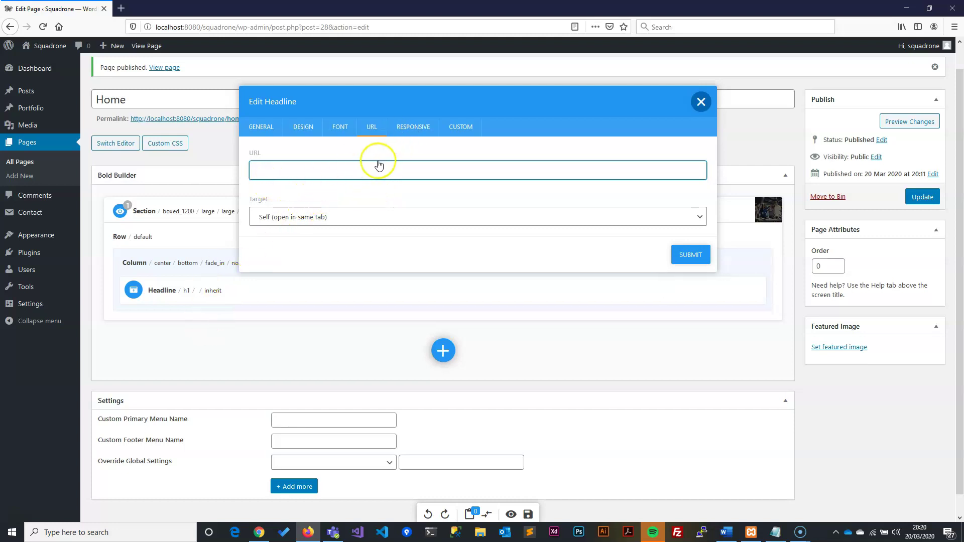
pyautogui.click(414, 126)
pyautogui.click(470, 129)
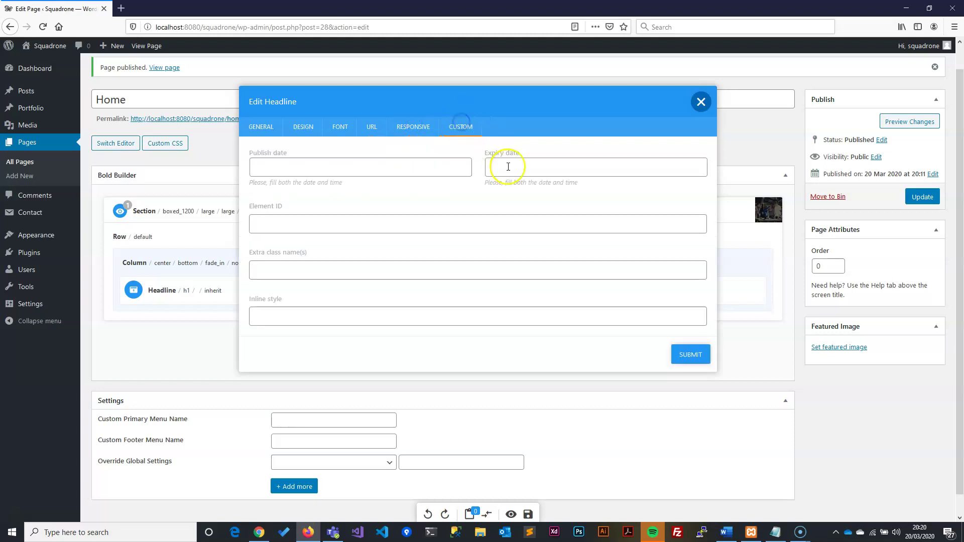
pyautogui.click(691, 354)
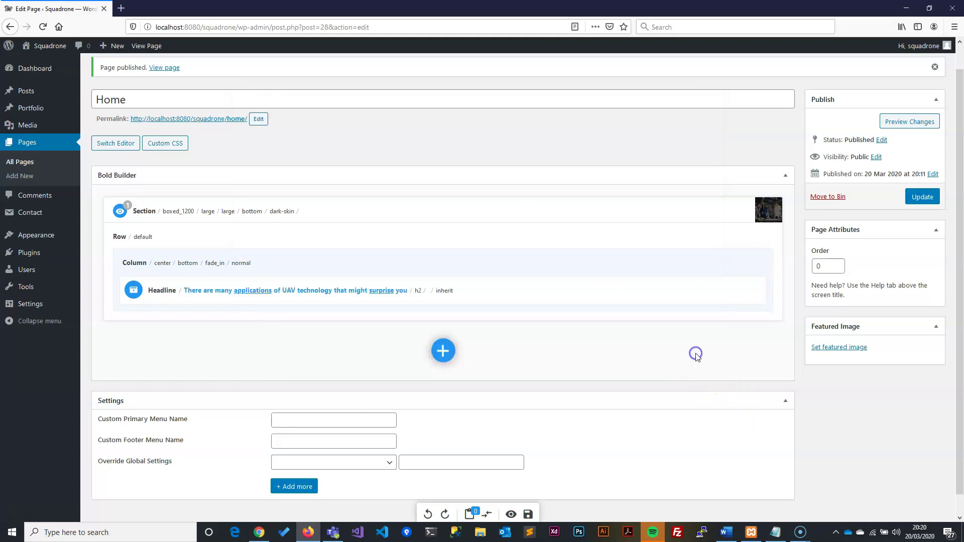
pyautogui.hotkey('alt', 'Tab')
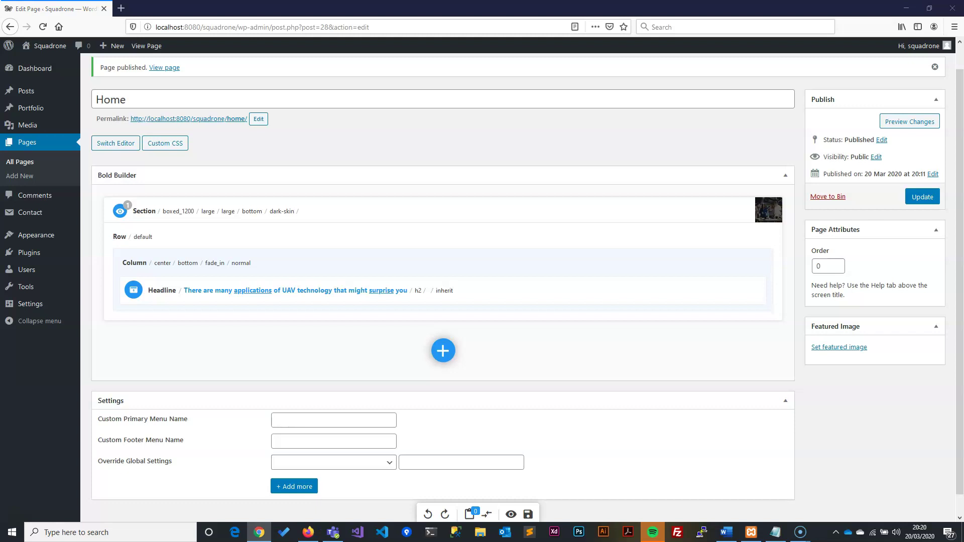
pyautogui.moveTo(337, 270)
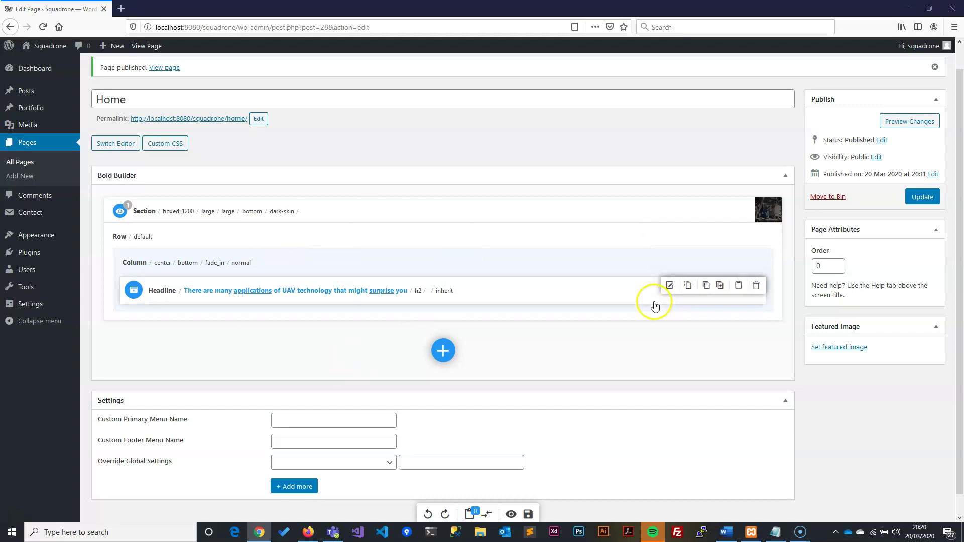
pyautogui.moveTo(674, 287)
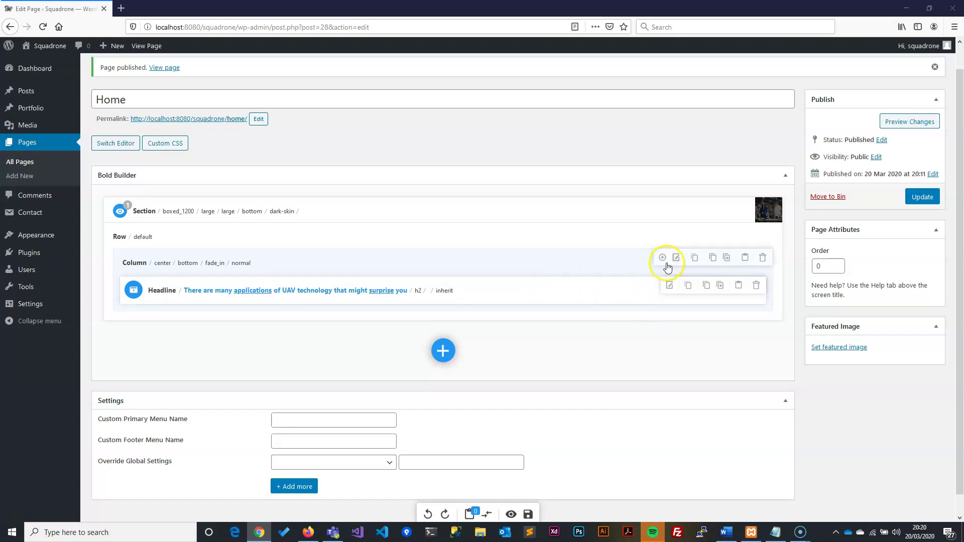
pyautogui.moveTo(579, 273)
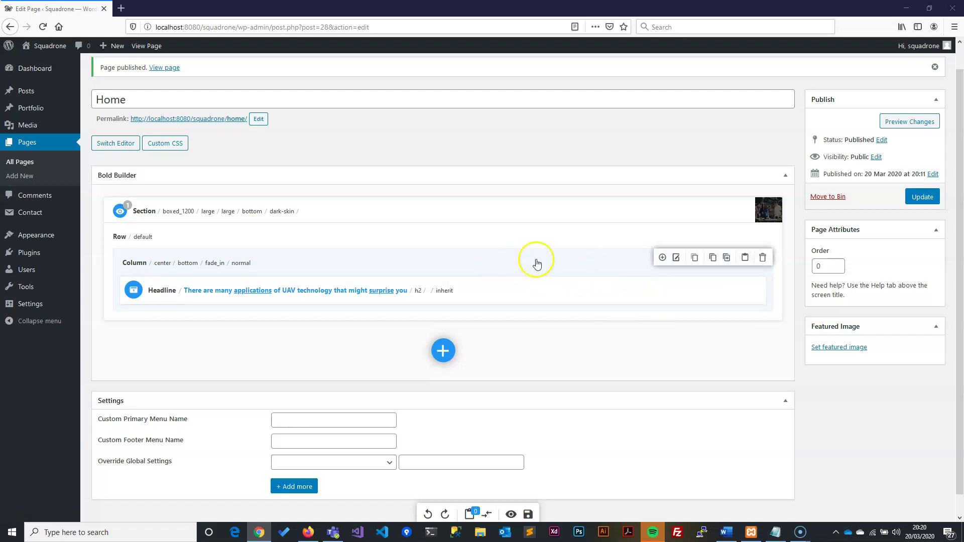
pyautogui.click(662, 258)
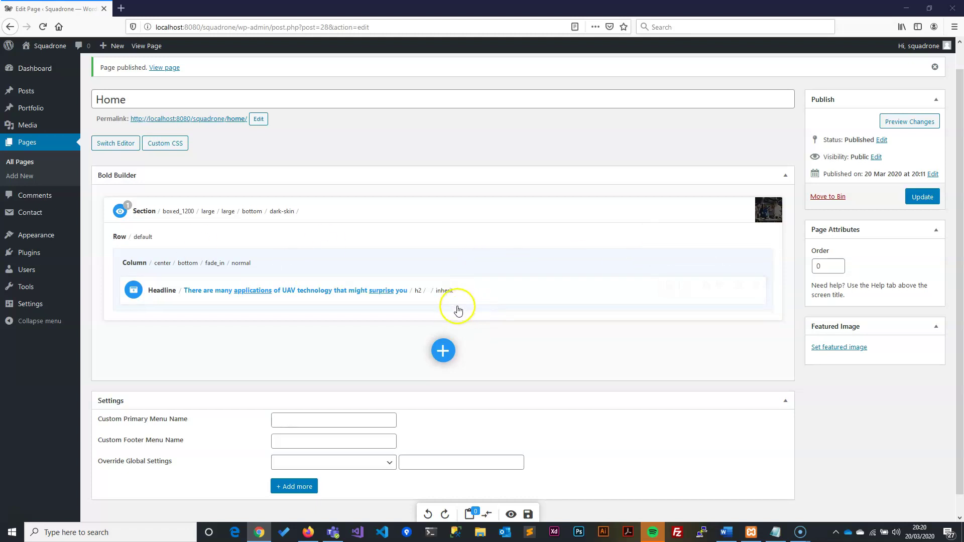
pyautogui.moveTo(658, 269)
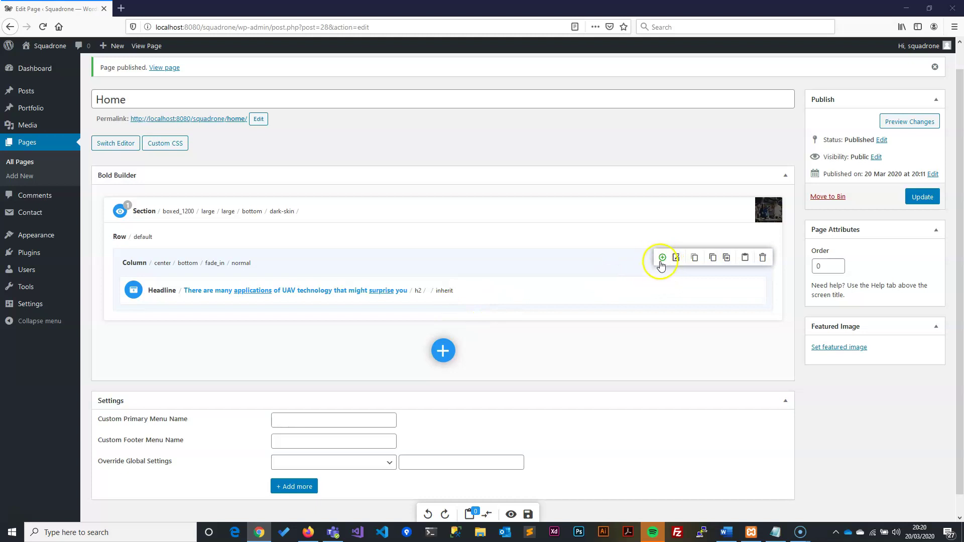
# Insert a Separator via the 'sp' filter with Medium bottom spacing and submit it.
pyautogui.click(663, 260)
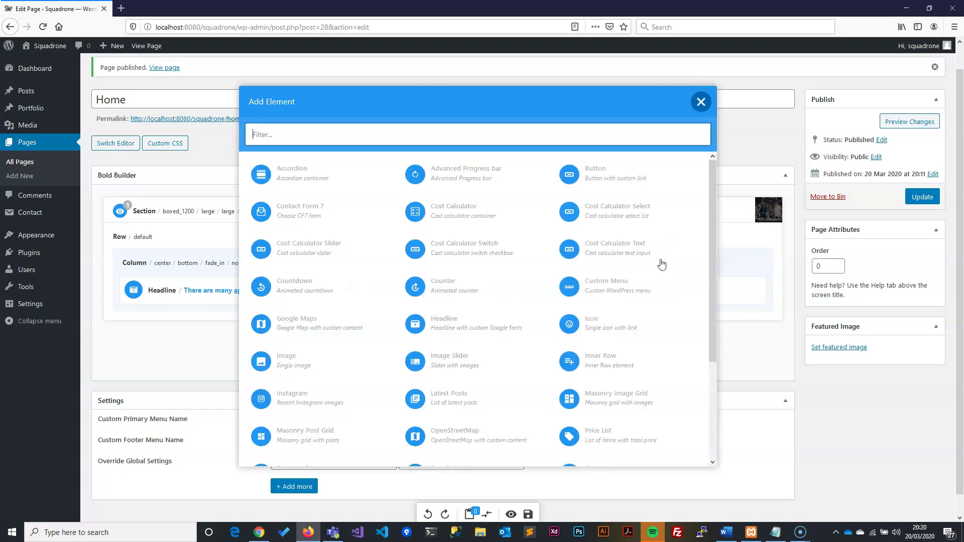
pyautogui.write('sp')
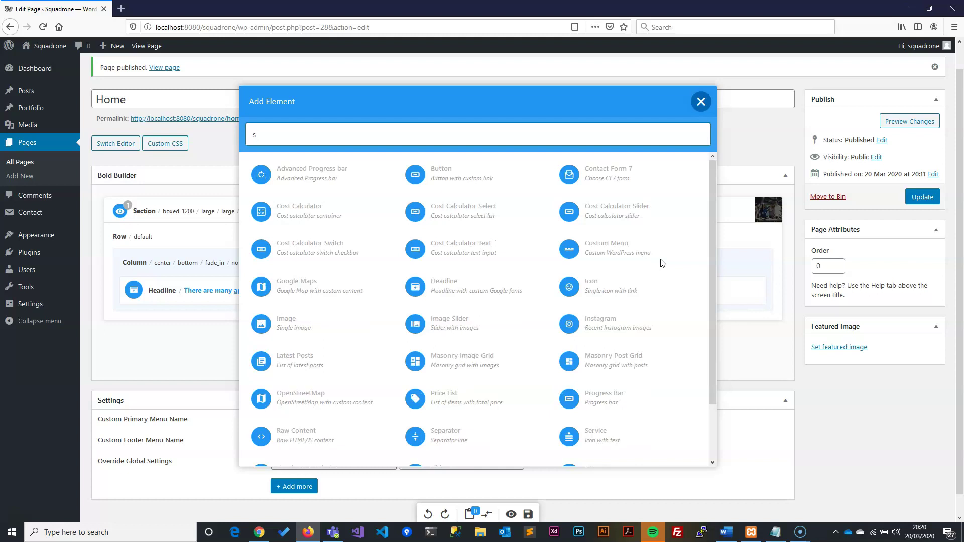
pyautogui.click(303, 172)
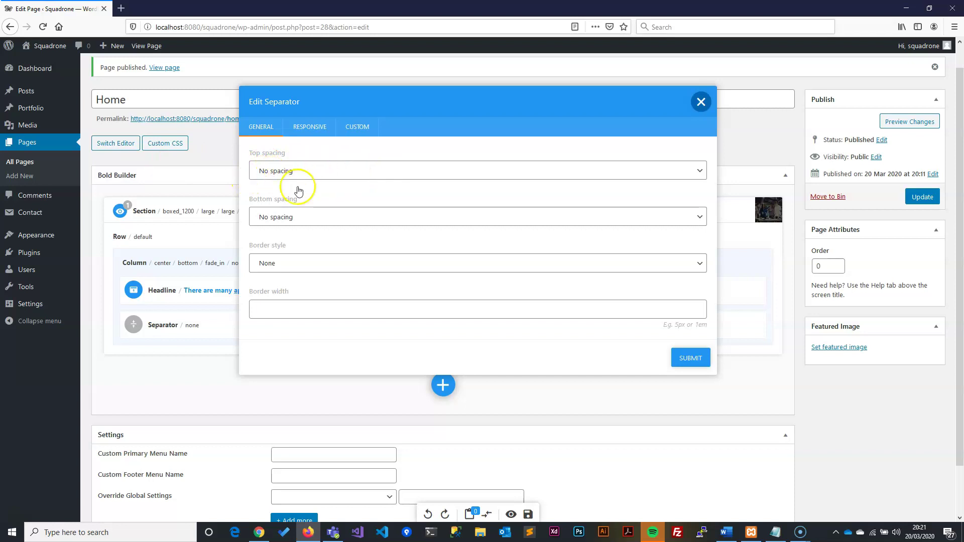
pyautogui.click(279, 220)
pyautogui.click(274, 284)
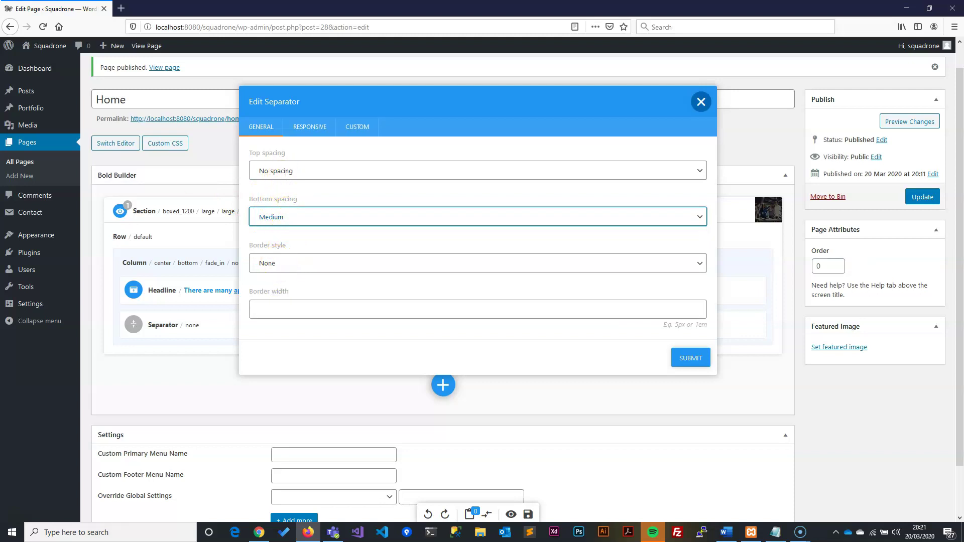
pyautogui.click(310, 126)
pyautogui.click(357, 126)
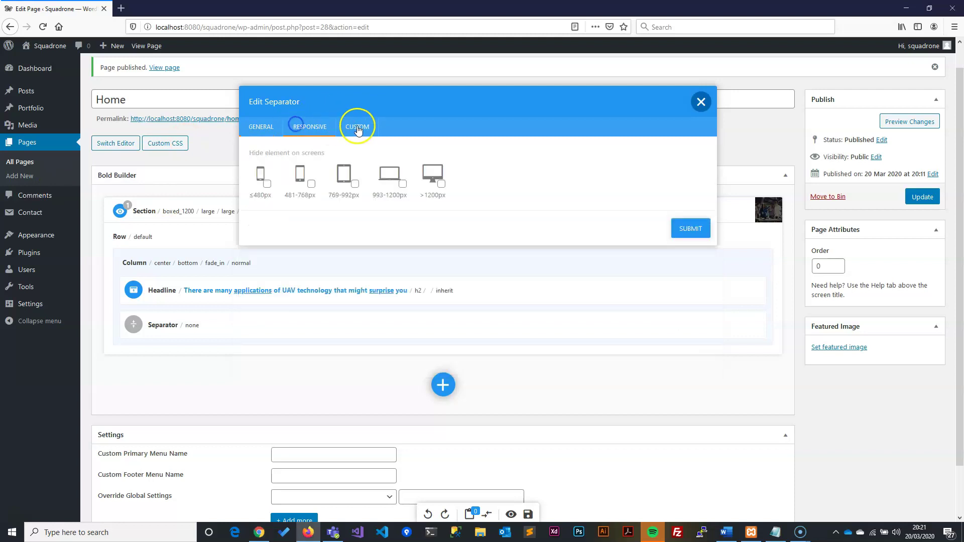
pyautogui.click(316, 127)
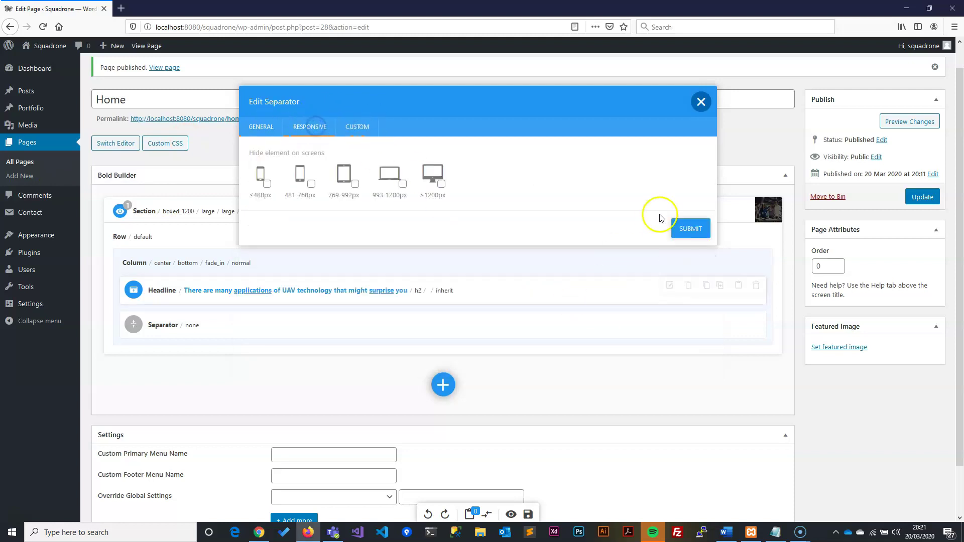
pyautogui.click(689, 227)
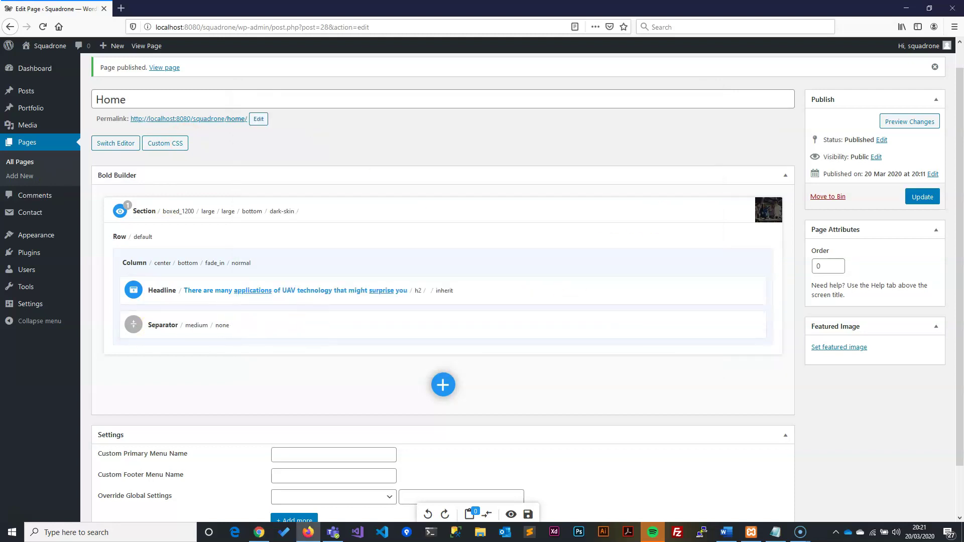
pyautogui.hotkey('alt', 'Tab')
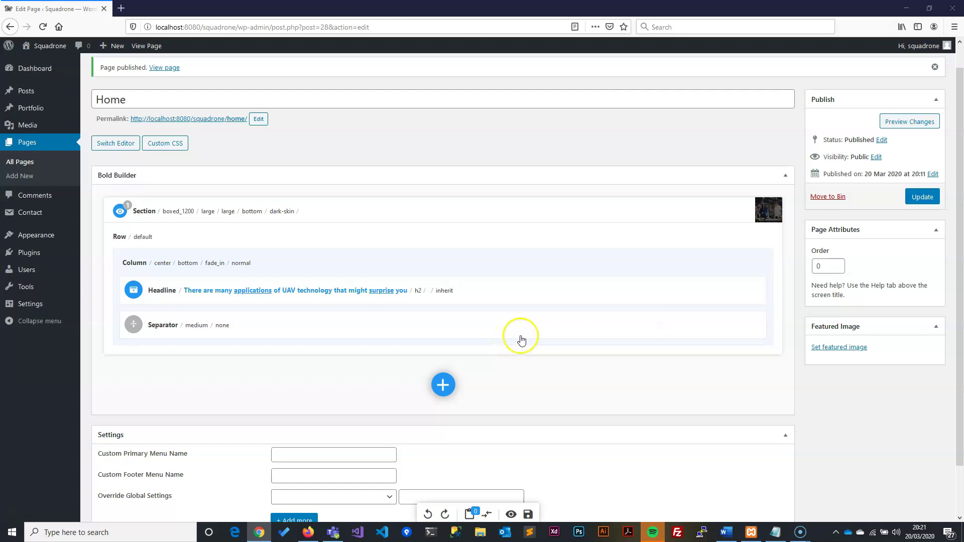
# Open and dismiss the row layout choices twice without adding a row.
pyautogui.moveTo(637, 330)
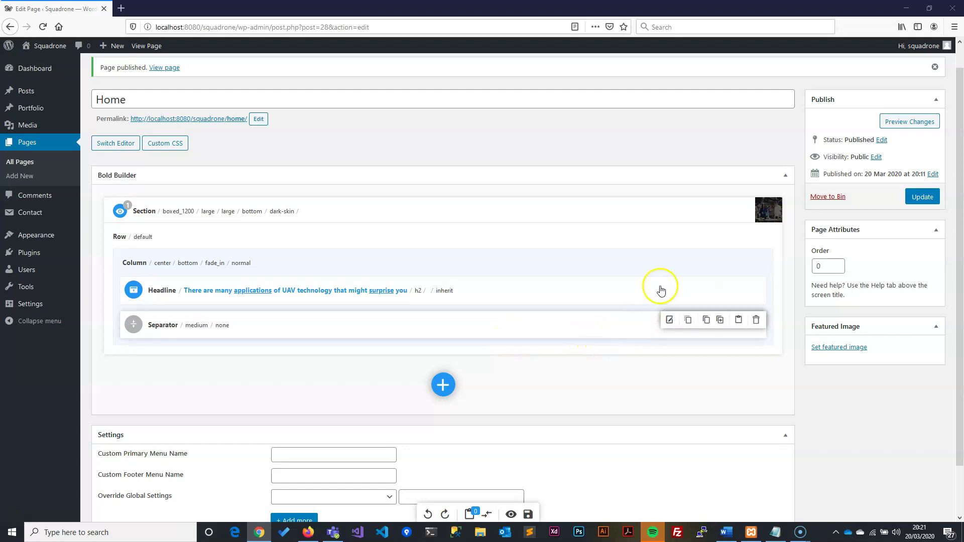
pyautogui.moveTo(703, 231)
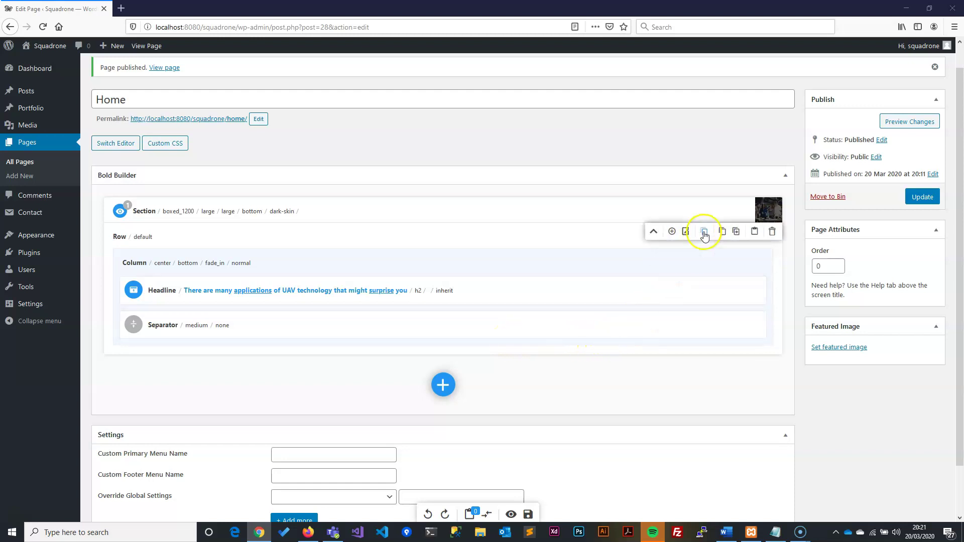
pyautogui.click(671, 232)
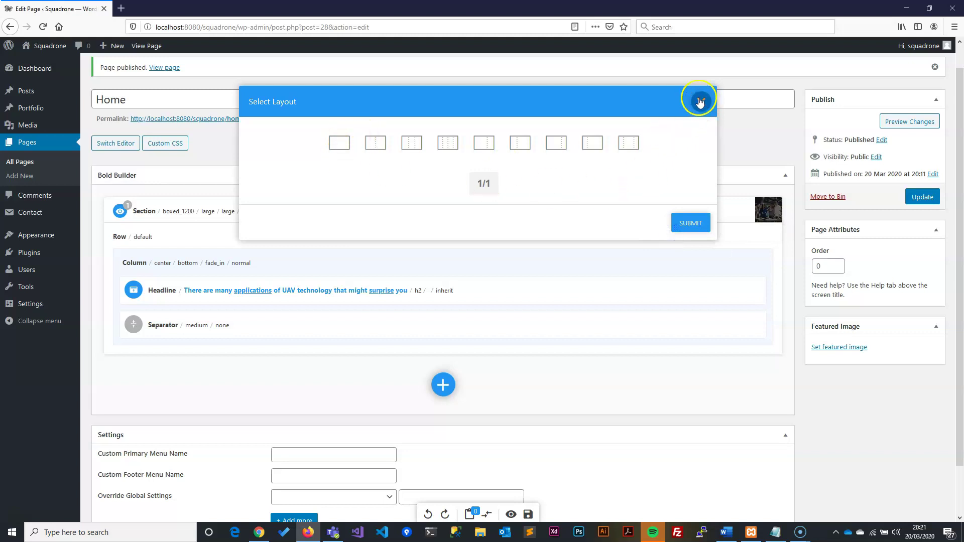
pyautogui.click(700, 102)
pyautogui.click(670, 232)
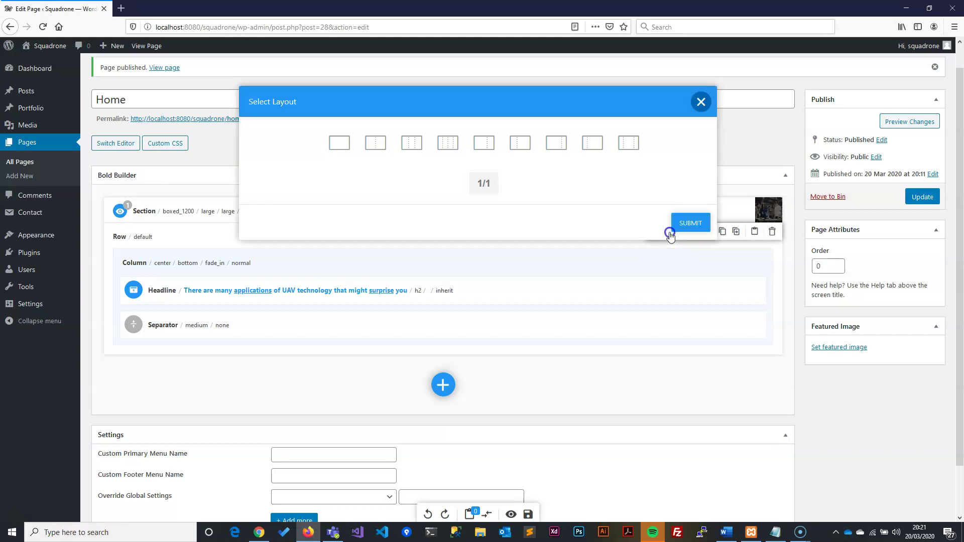
pyautogui.click(702, 102)
# Add a Button via the 'but' filter, labelled GET STARTED with URL #.
pyautogui.click(660, 256)
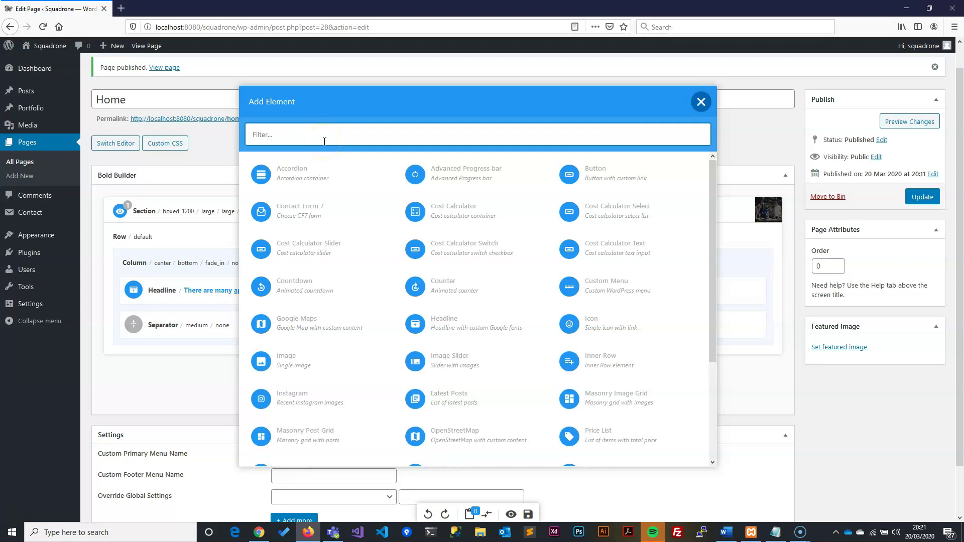
pyautogui.write('butt')
pyautogui.click(334, 172)
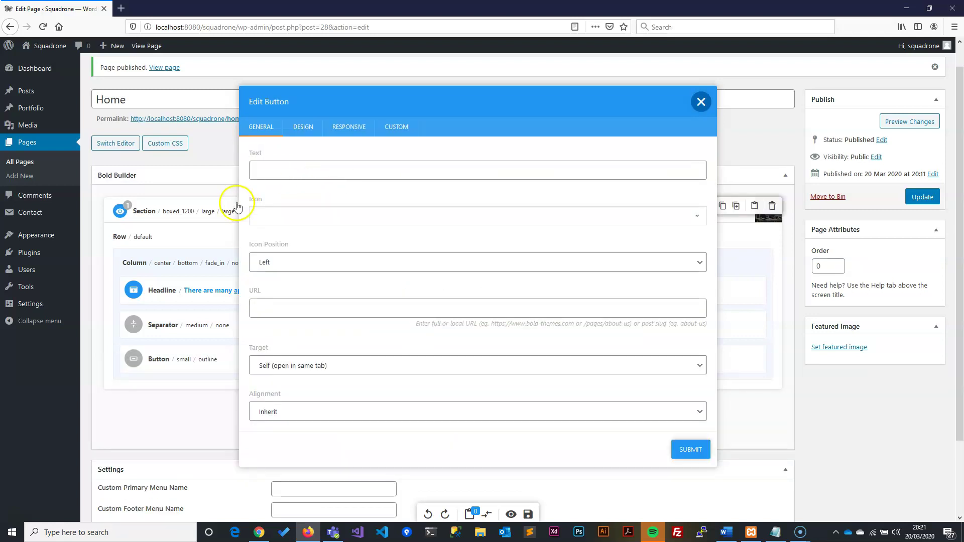
pyautogui.click(267, 169)
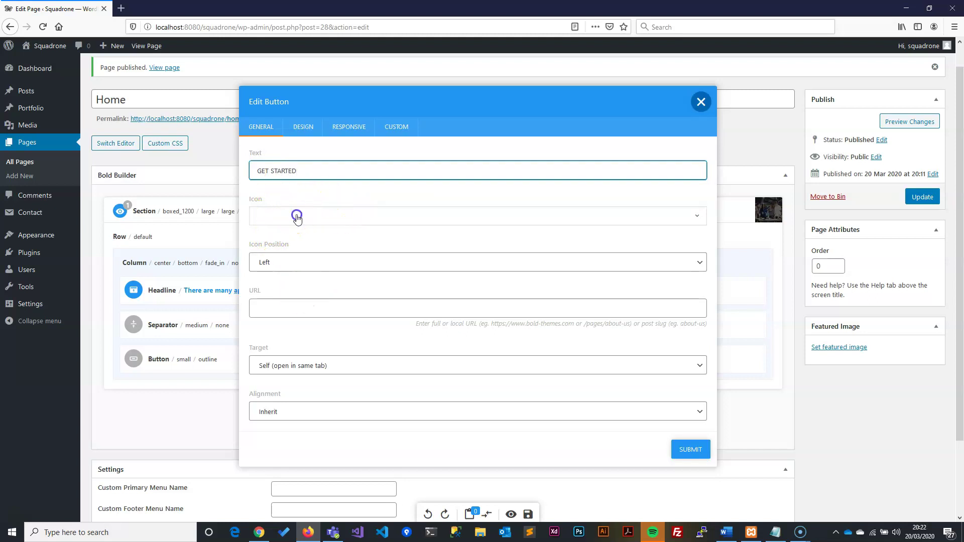
pyautogui.click(296, 214)
pyautogui.click(297, 215)
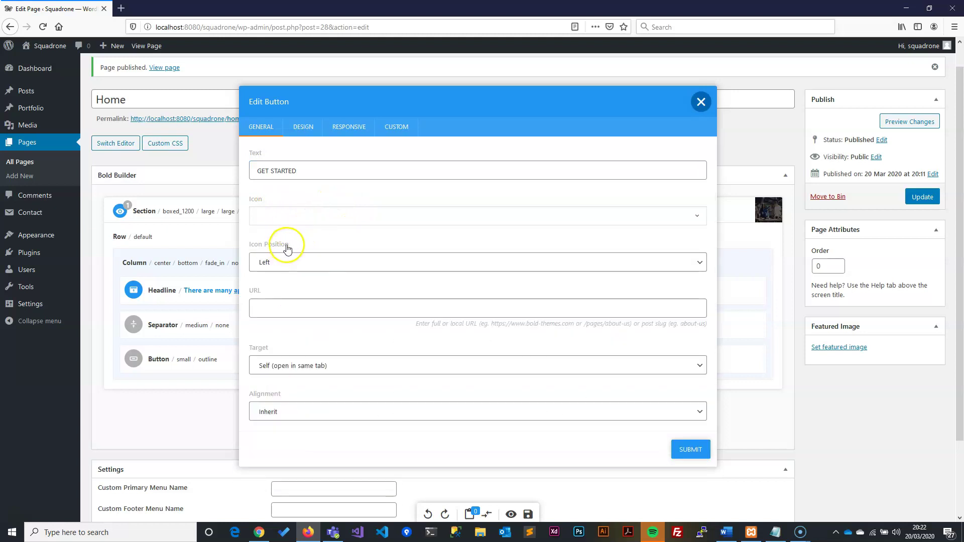
pyautogui.click(293, 305)
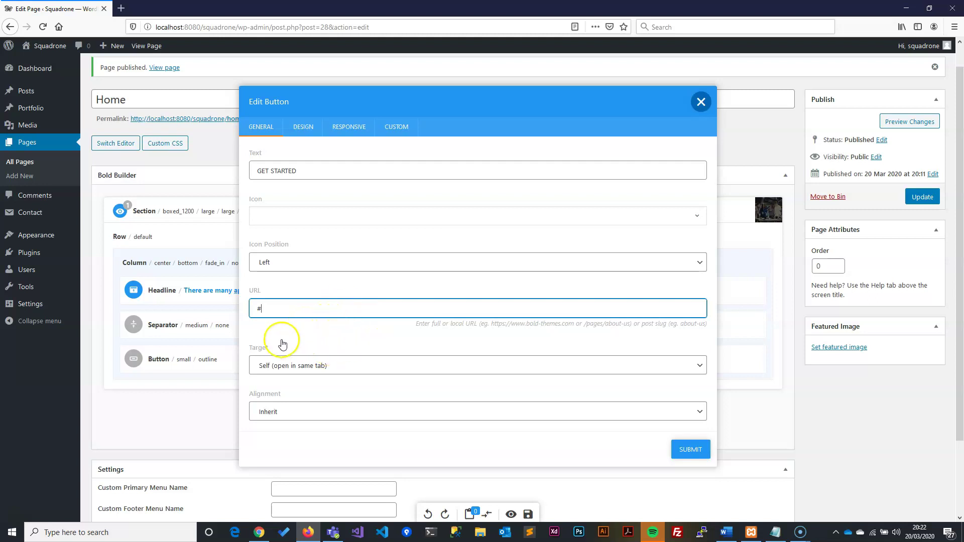
pyautogui.scroll(-2, 280, 341)
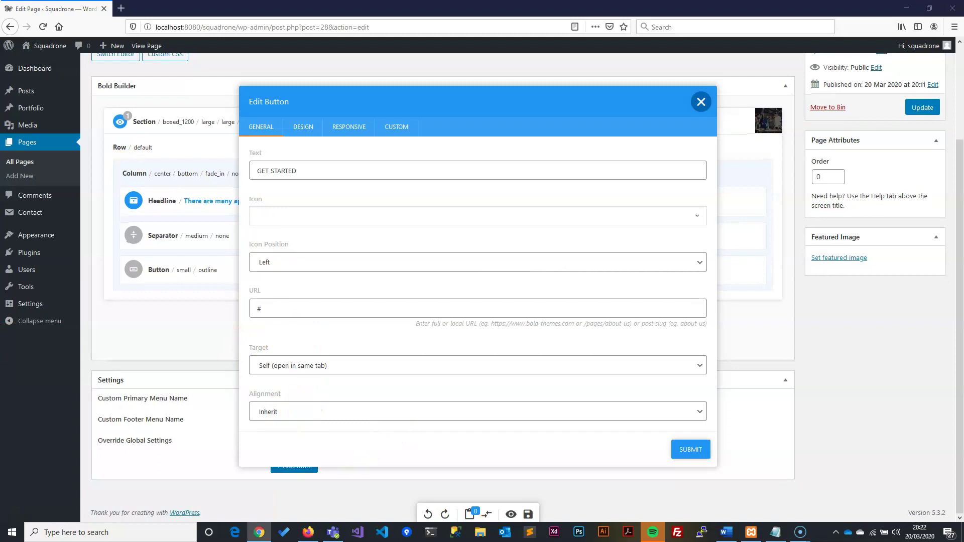
# Give the button Medium size, dark font on light background and Filled style, then submit.
pyautogui.click(301, 129)
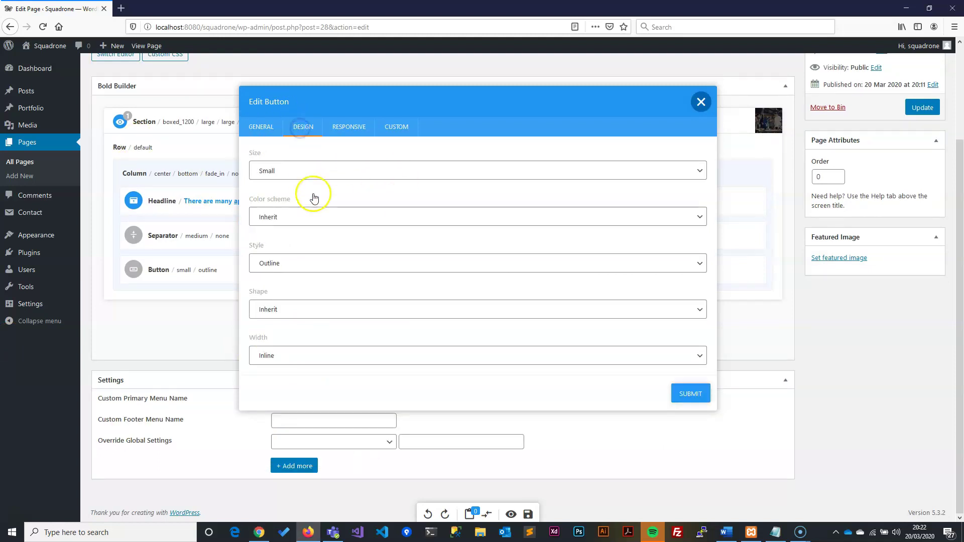
pyautogui.click(276, 172)
pyautogui.click(279, 200)
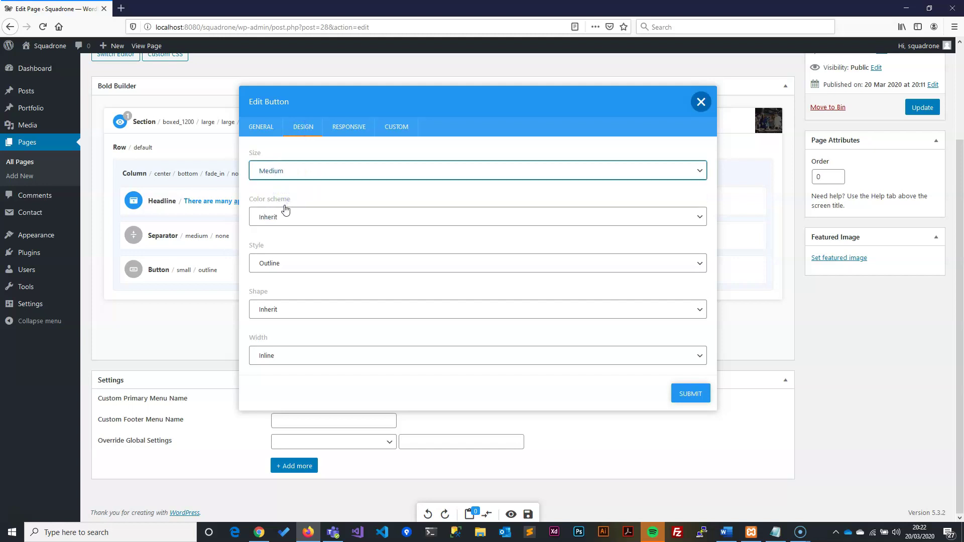
pyautogui.click(286, 216)
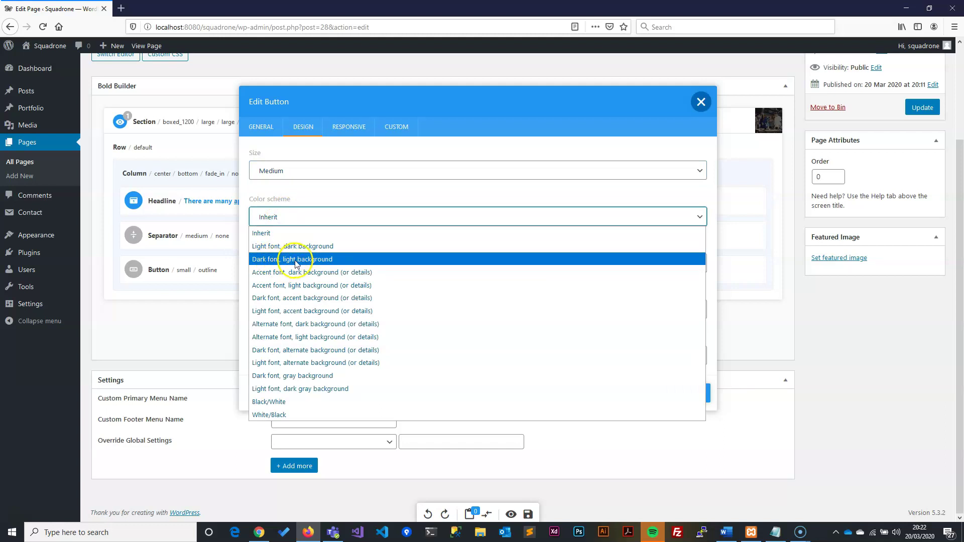
pyautogui.click(297, 260)
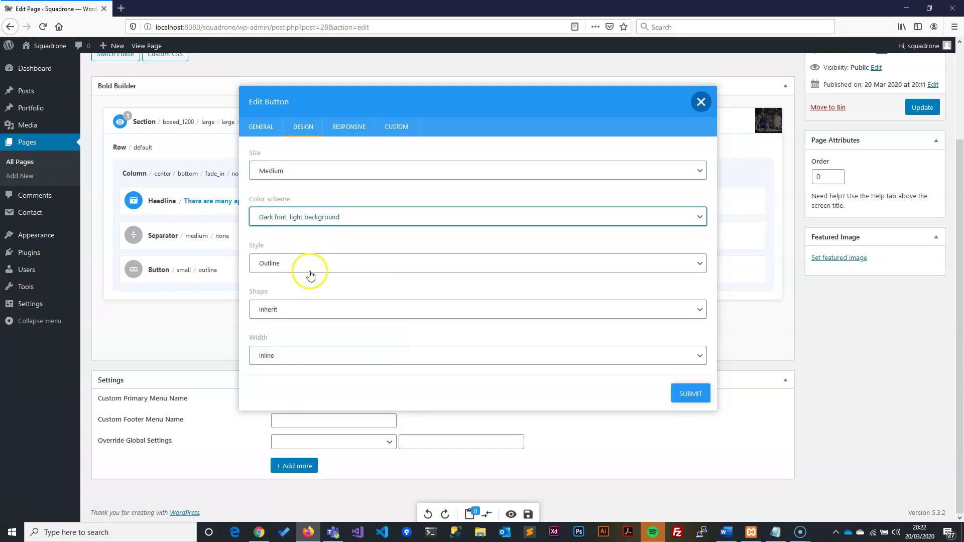
pyautogui.click(310, 271)
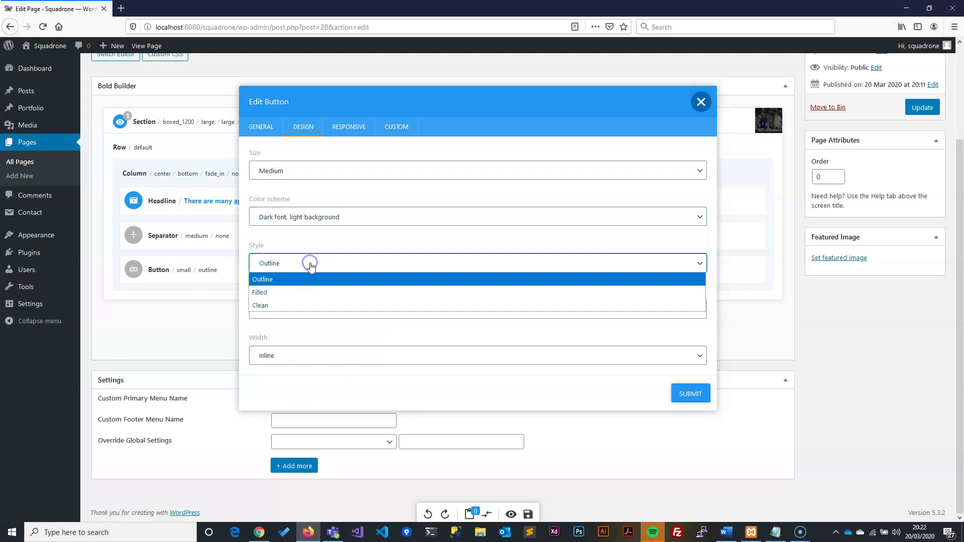
pyautogui.click(283, 295)
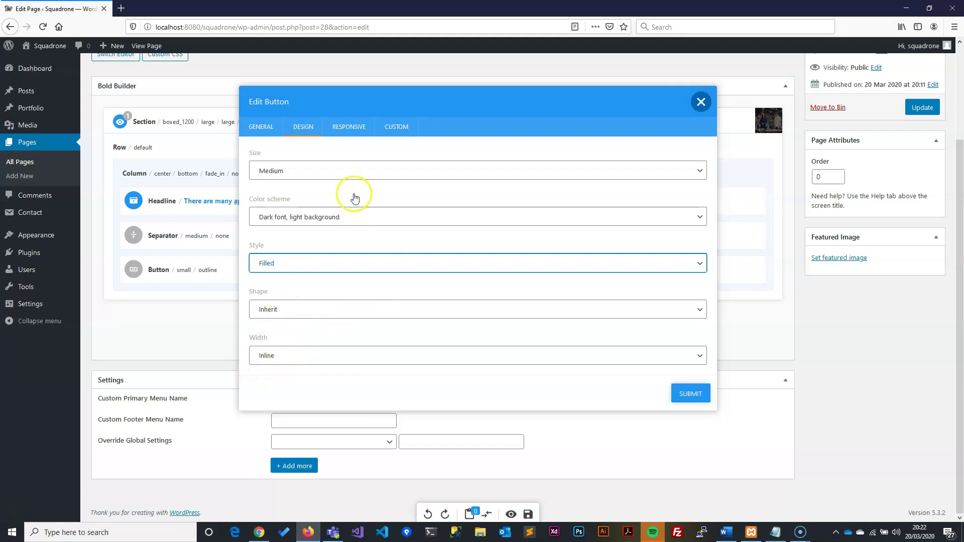
pyautogui.click(337, 130)
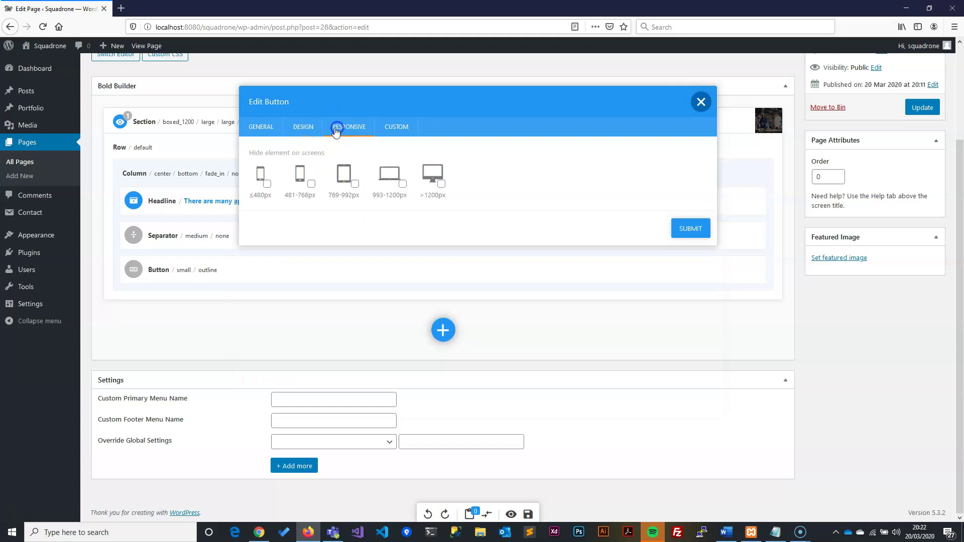
pyautogui.click(395, 133)
pyautogui.hotkey('alt', 'Tab')
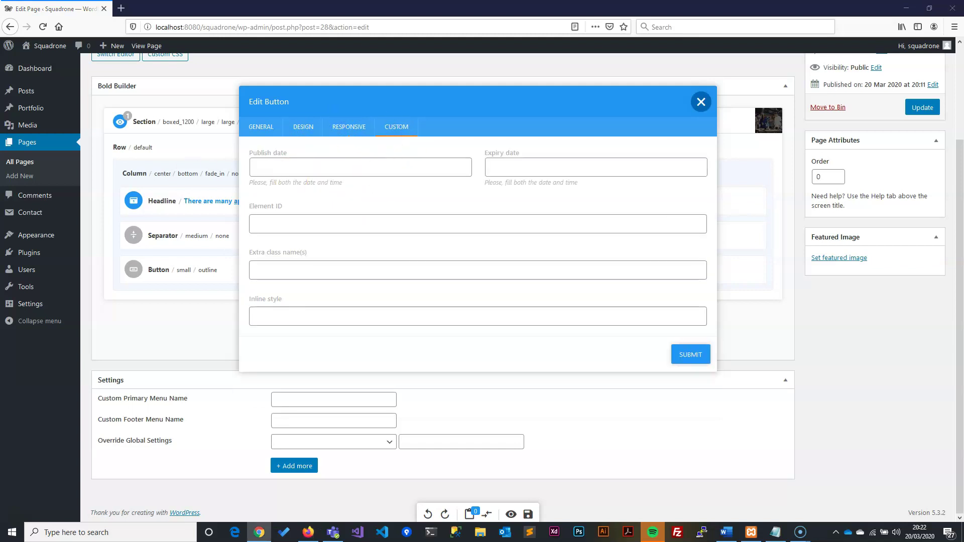
pyautogui.click(695, 356)
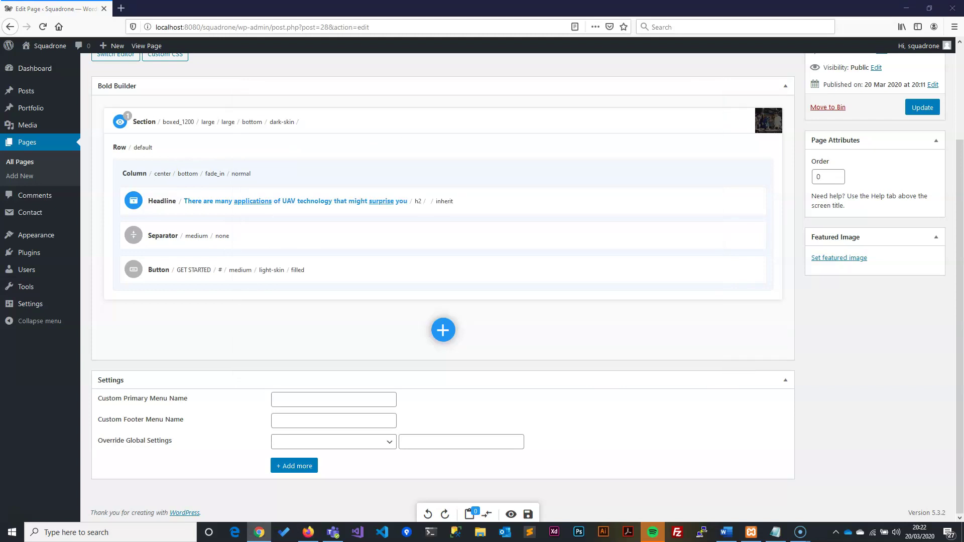
# Save the Home page changes with Update.
pyautogui.moveTo(687, 253)
pyautogui.scroll(2, 687, 253)
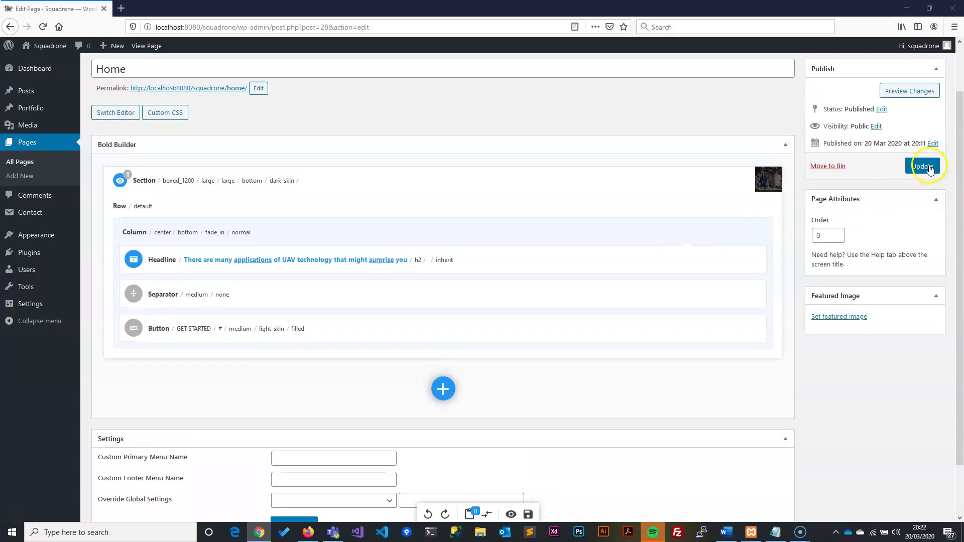
pyautogui.click(924, 167)
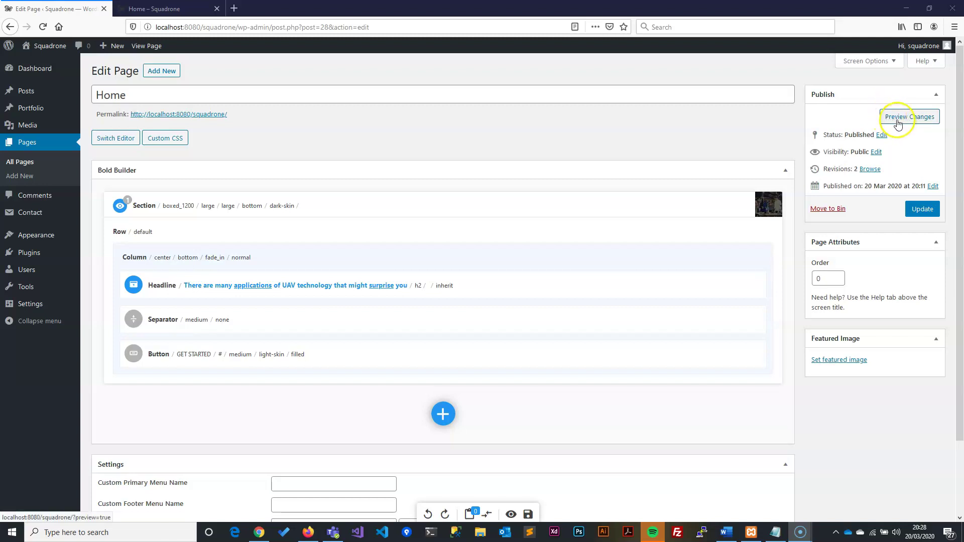
# Preview the updated Home page to check the underlined headline and GET STARTED button.
pyautogui.click(898, 119)
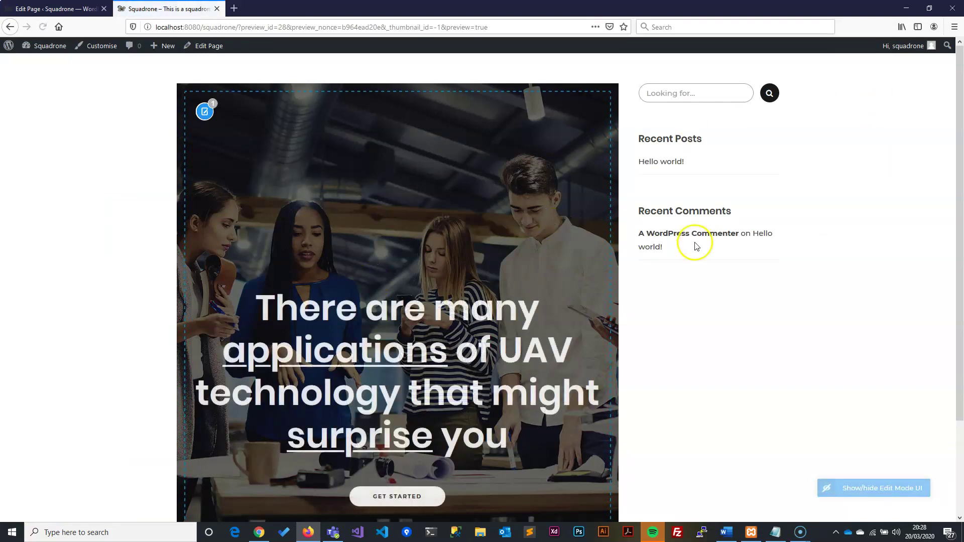
pyautogui.scroll(-2, 561, 323)
pyautogui.scroll(2, 559, 324)
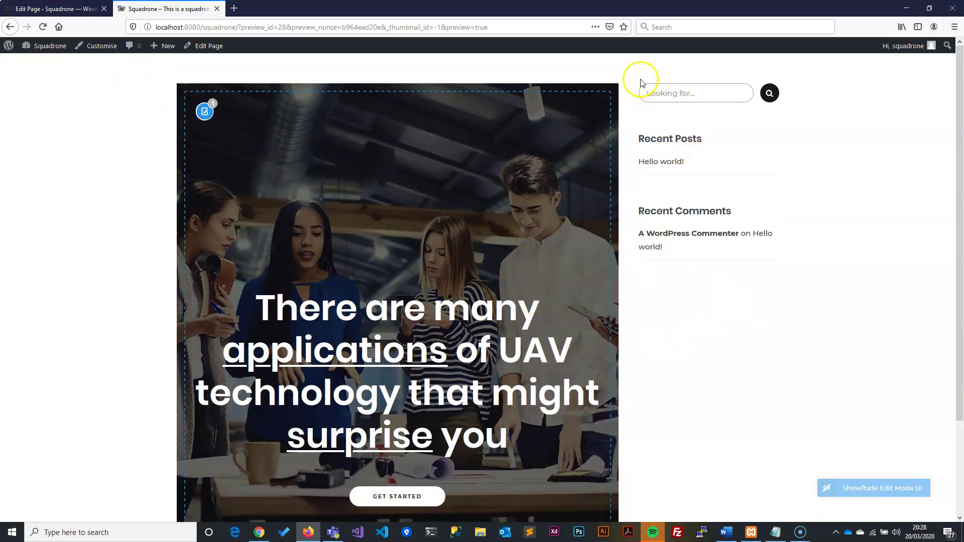
pyautogui.moveTo(639, 80); pyautogui.dragTo(799, 288)
pyautogui.click(799, 288)
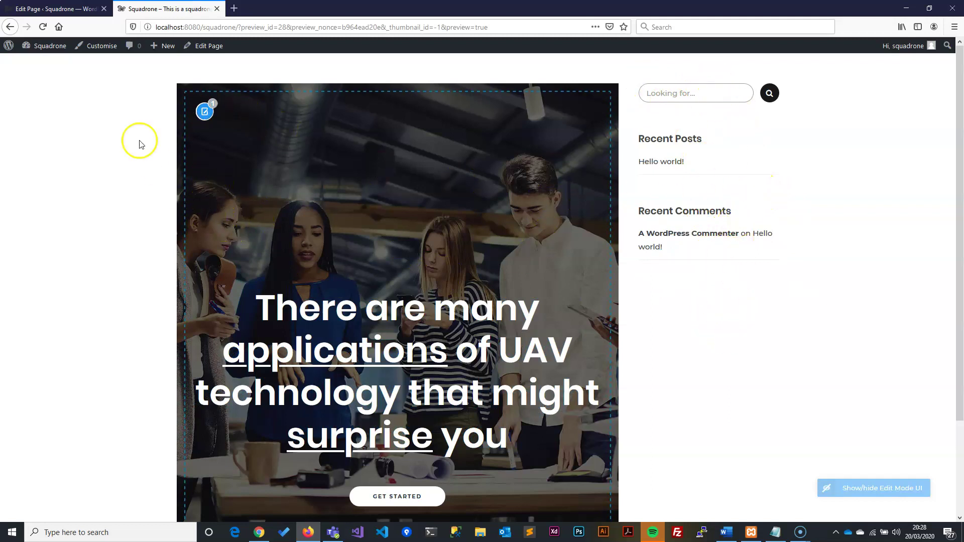
# Set the theme's General Settings Sidebar to No Sidebar, publish it, and return to the preview.
pyautogui.click(98, 52)
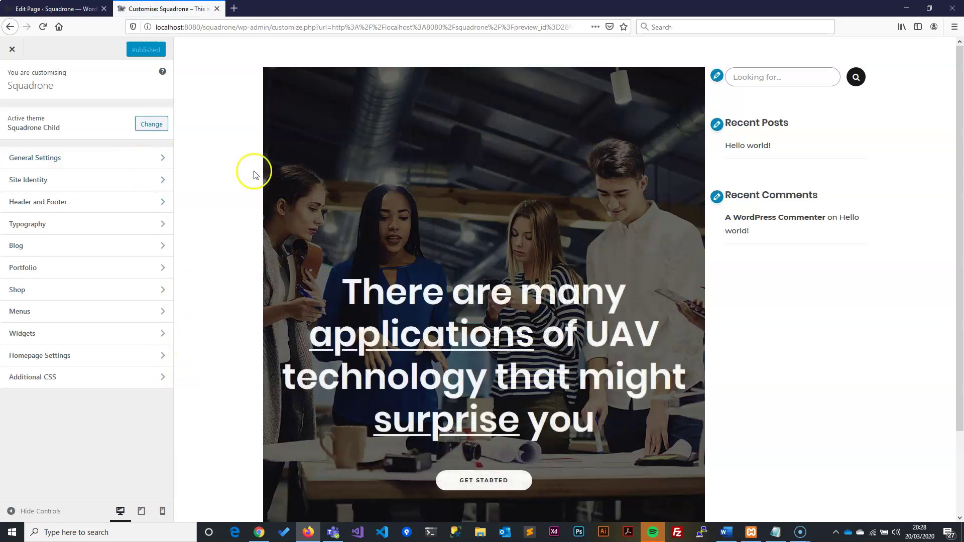
pyautogui.click(36, 160)
pyautogui.scroll(-5, 105, 385)
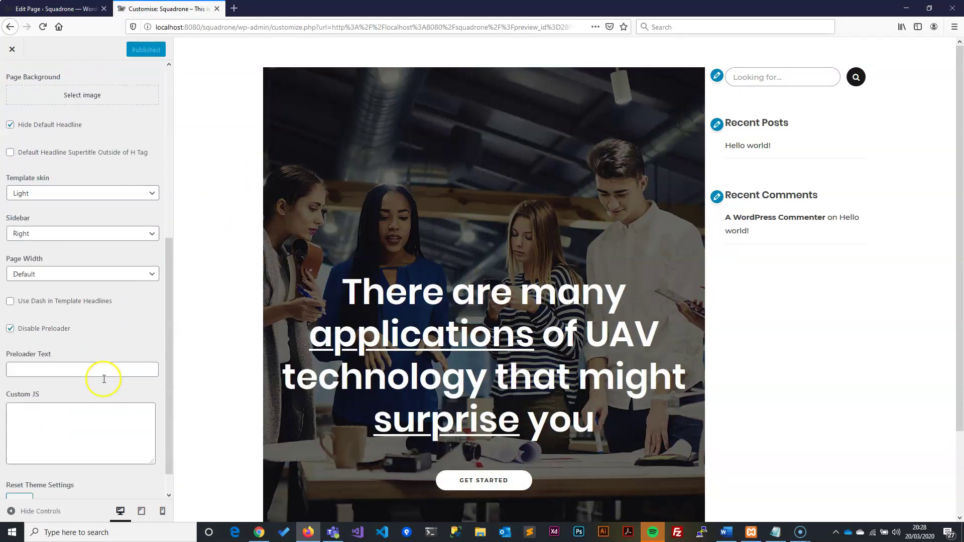
pyautogui.scroll(-1, 104, 379)
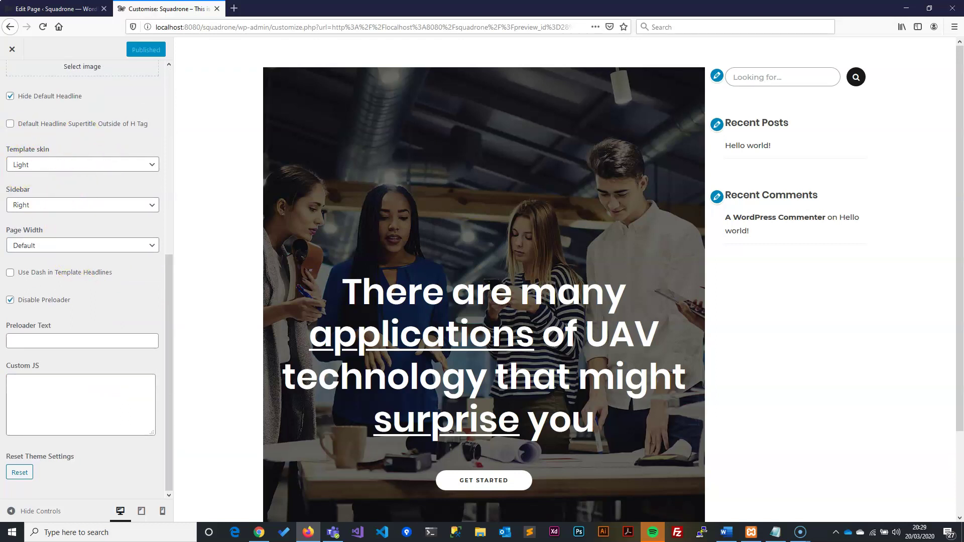
pyautogui.hotkey('alt', 'Tab')
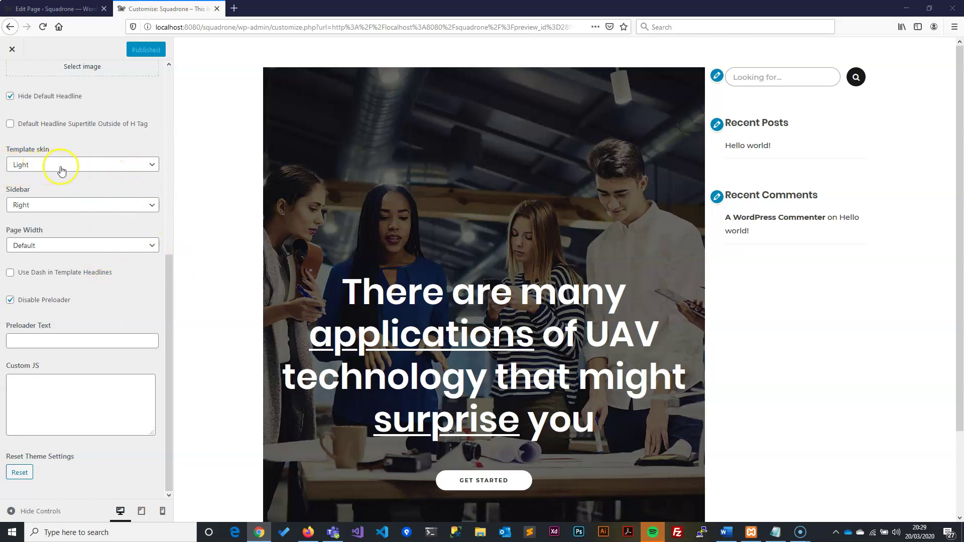
pyautogui.click(36, 206)
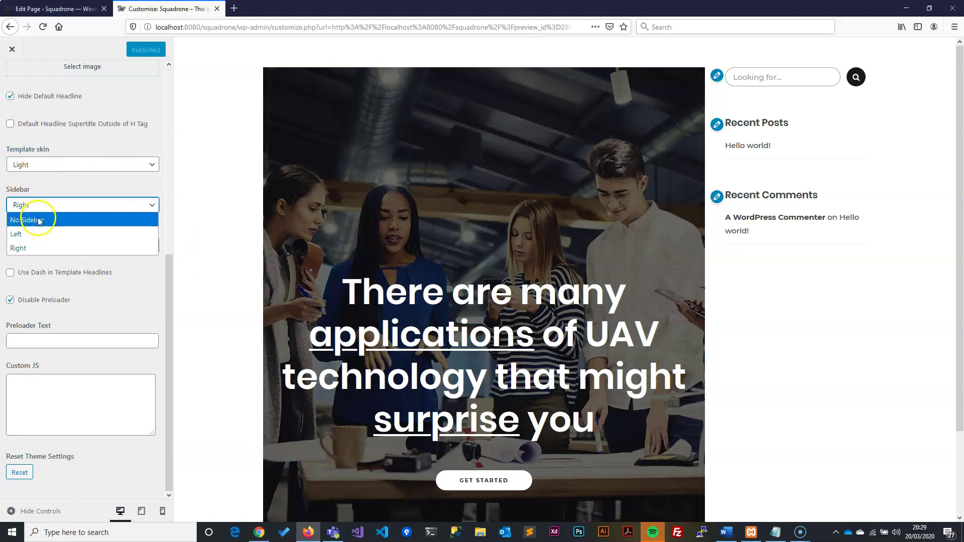
pyautogui.click(39, 220)
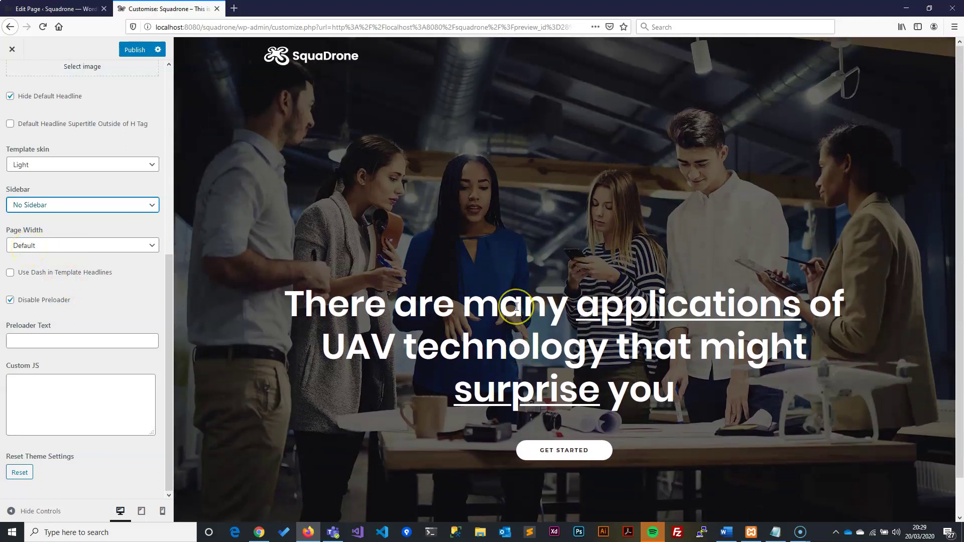
pyautogui.click(134, 54)
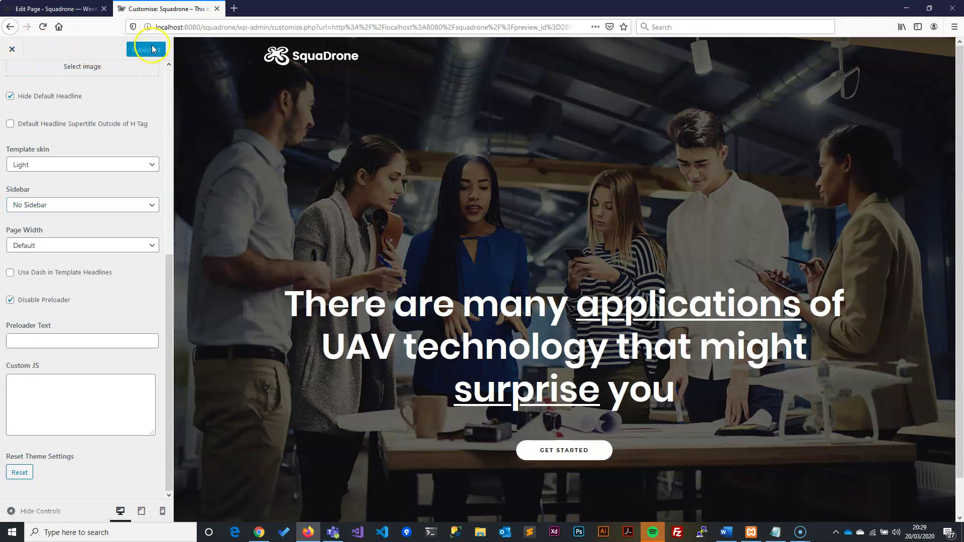
pyautogui.click(12, 49)
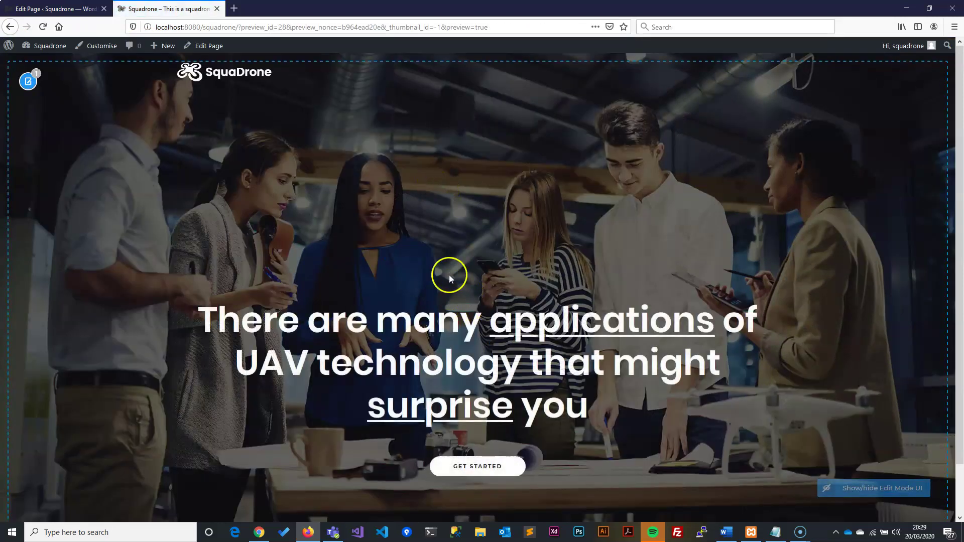
pyautogui.scroll(-1, 449, 275)
pyautogui.scroll(1, 441, 264)
pyautogui.scroll(-1, 438, 260)
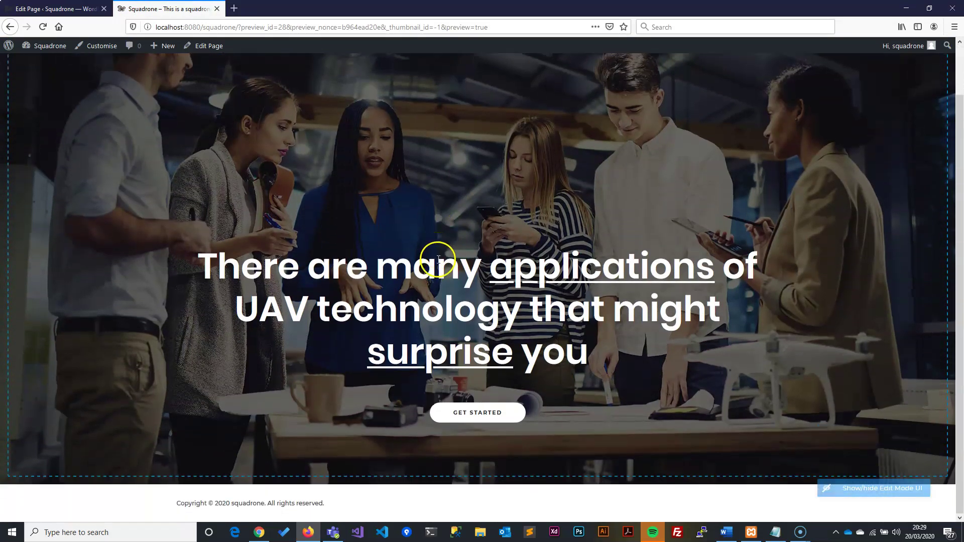
pyautogui.scroll(1, 450, 271)
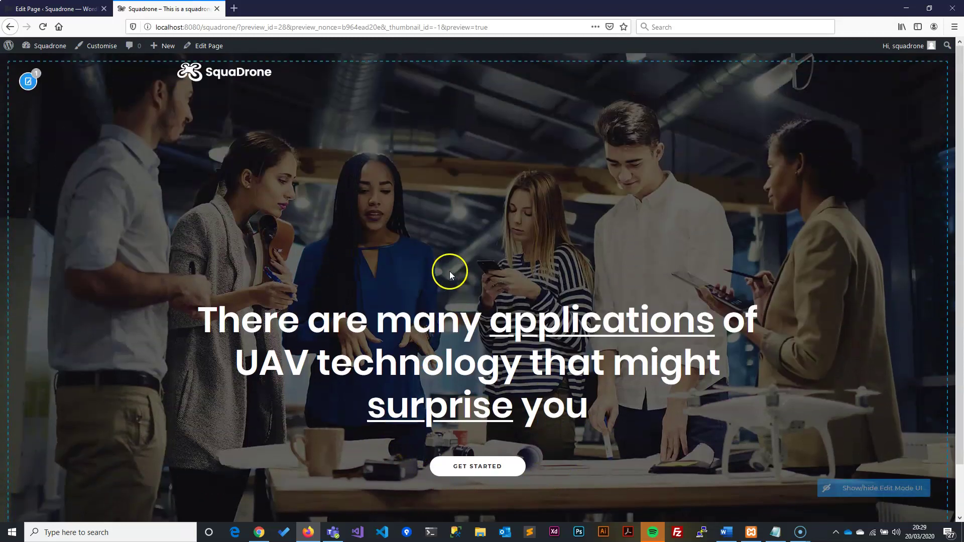
pyautogui.scroll(-1, 450, 271)
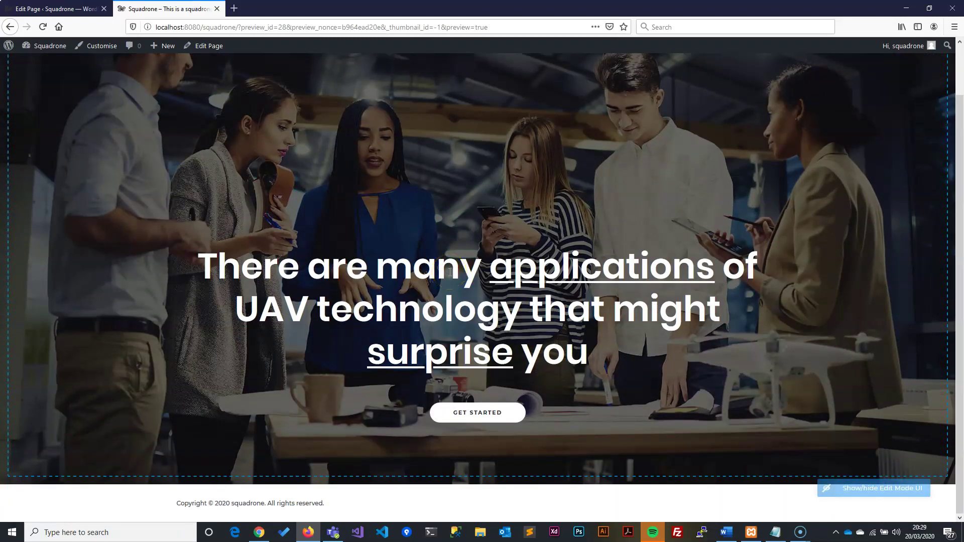
pyautogui.scroll(1, 450, 271)
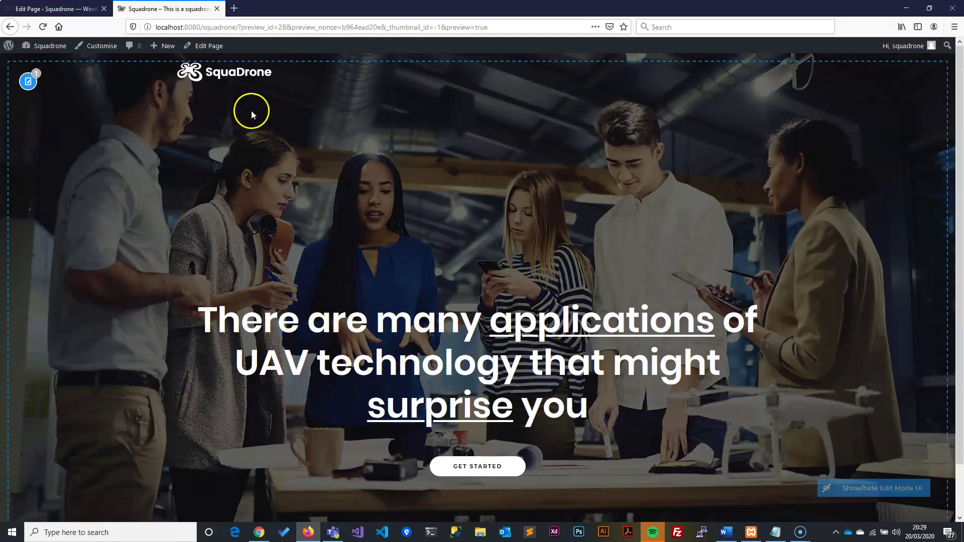
pyautogui.click(375, 78)
pyautogui.scroll(-2, 340, 215)
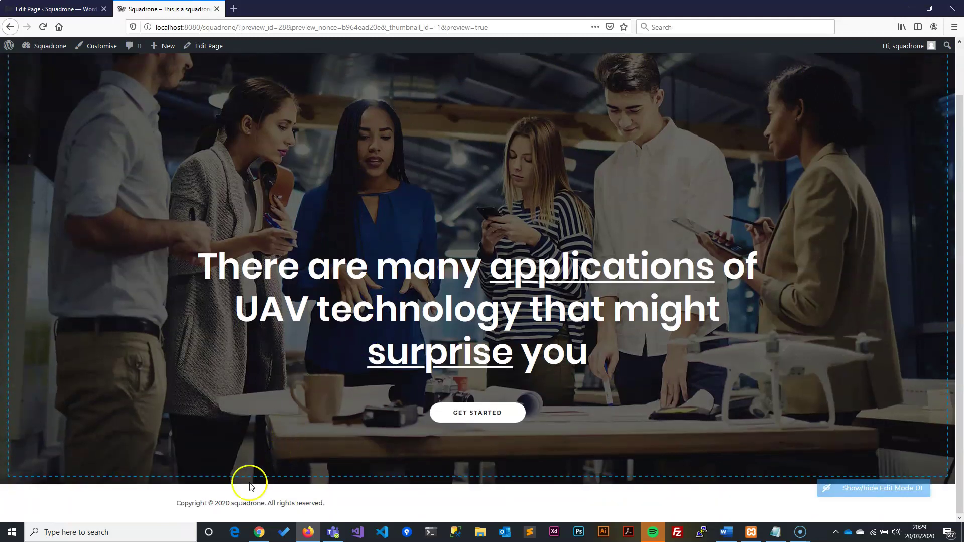